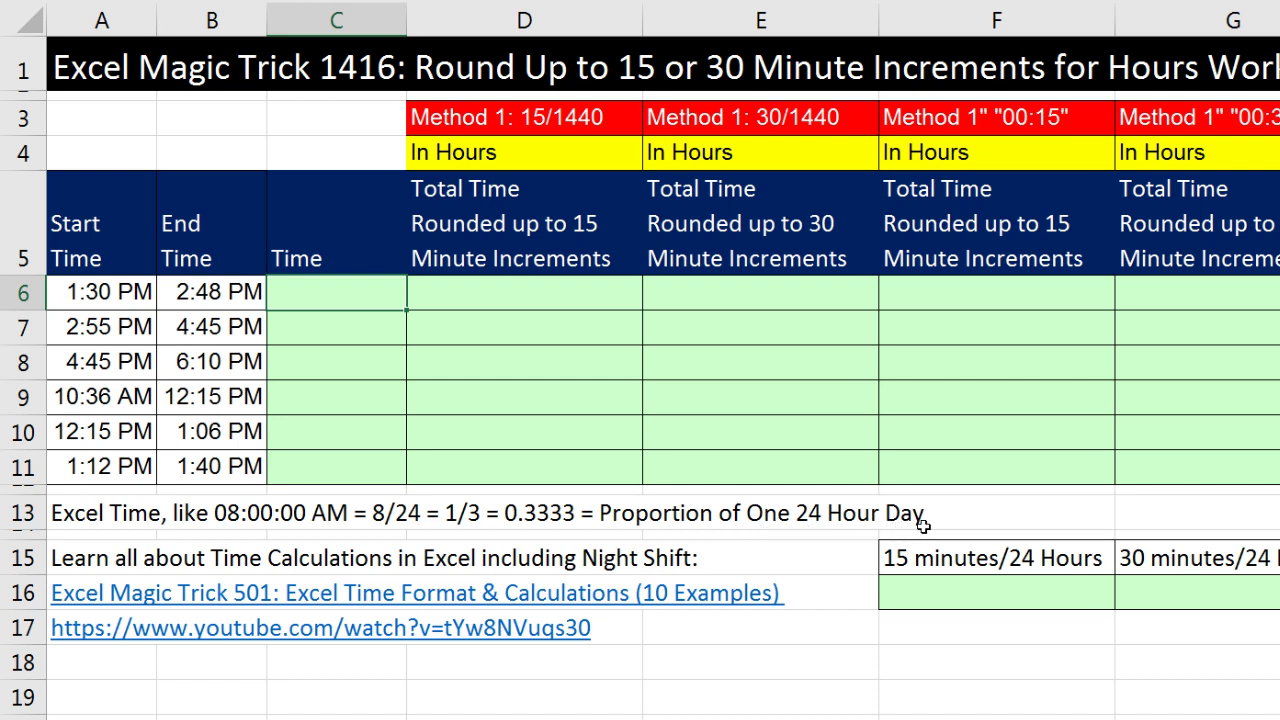
Enter the time 8:00 AM in cell E18 and keep the cell selected
click(820, 660)
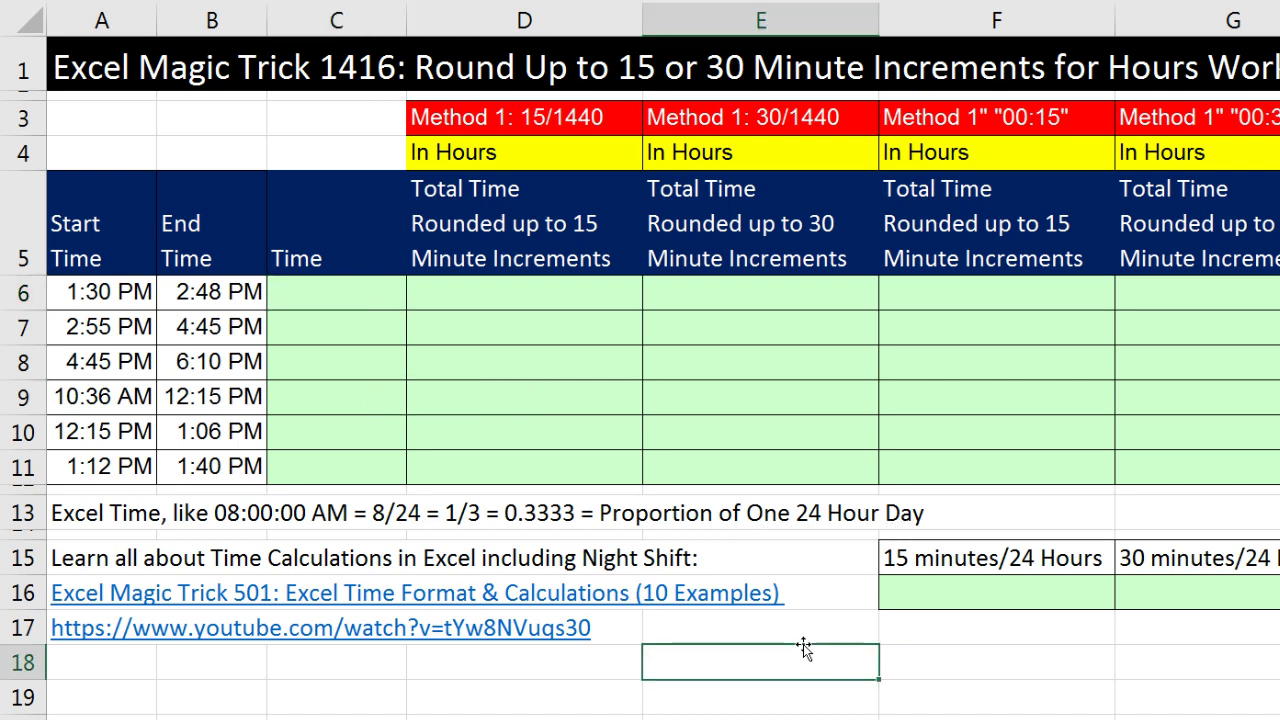
text(8:00)
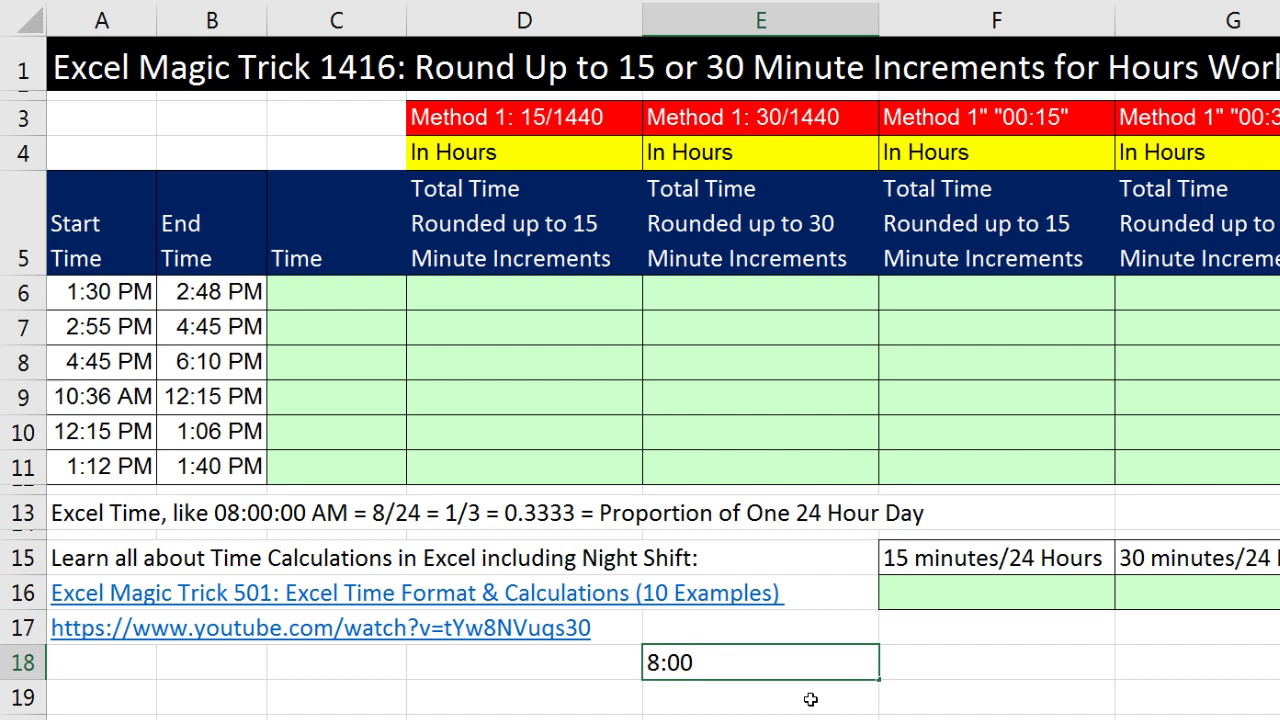
text(AM)
key(BackSpace)
key(BackSpace)
text(AM)
key(ctrl+Return)
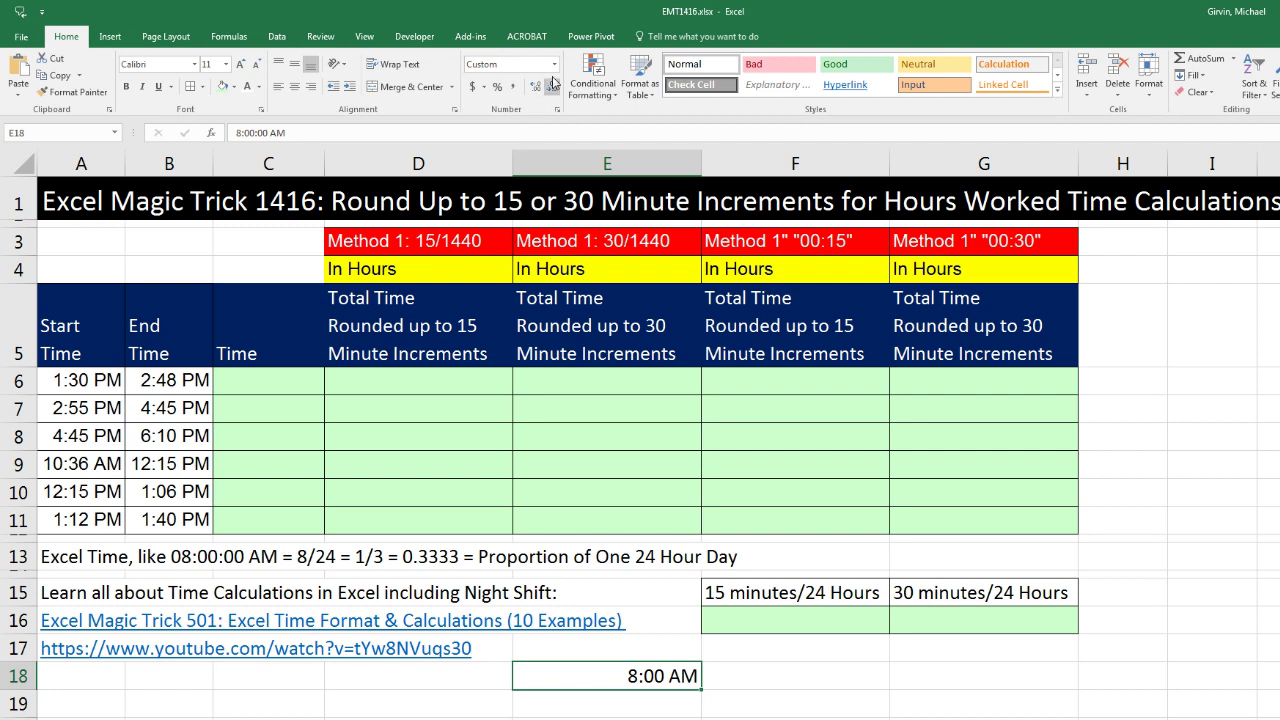
Show the 8:00 AM entry in E18 in General number format to examine its serial number, and undo the format change
click(555, 64)
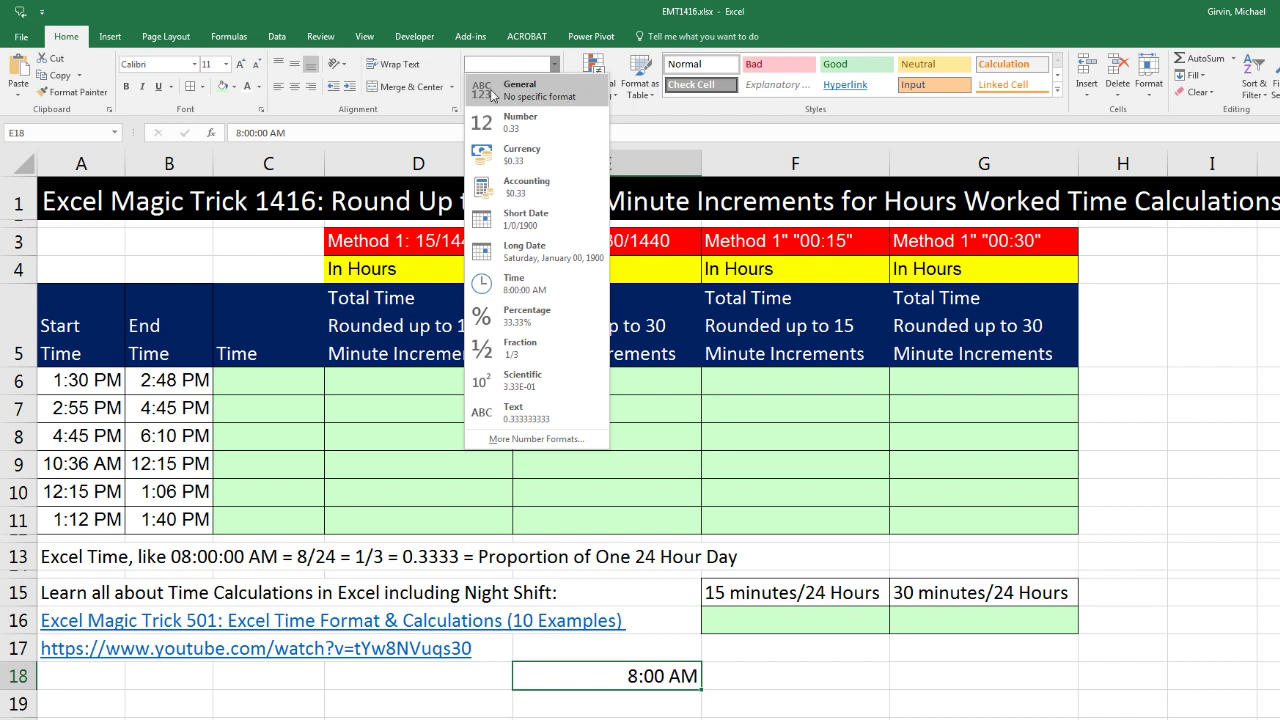
click(551, 88)
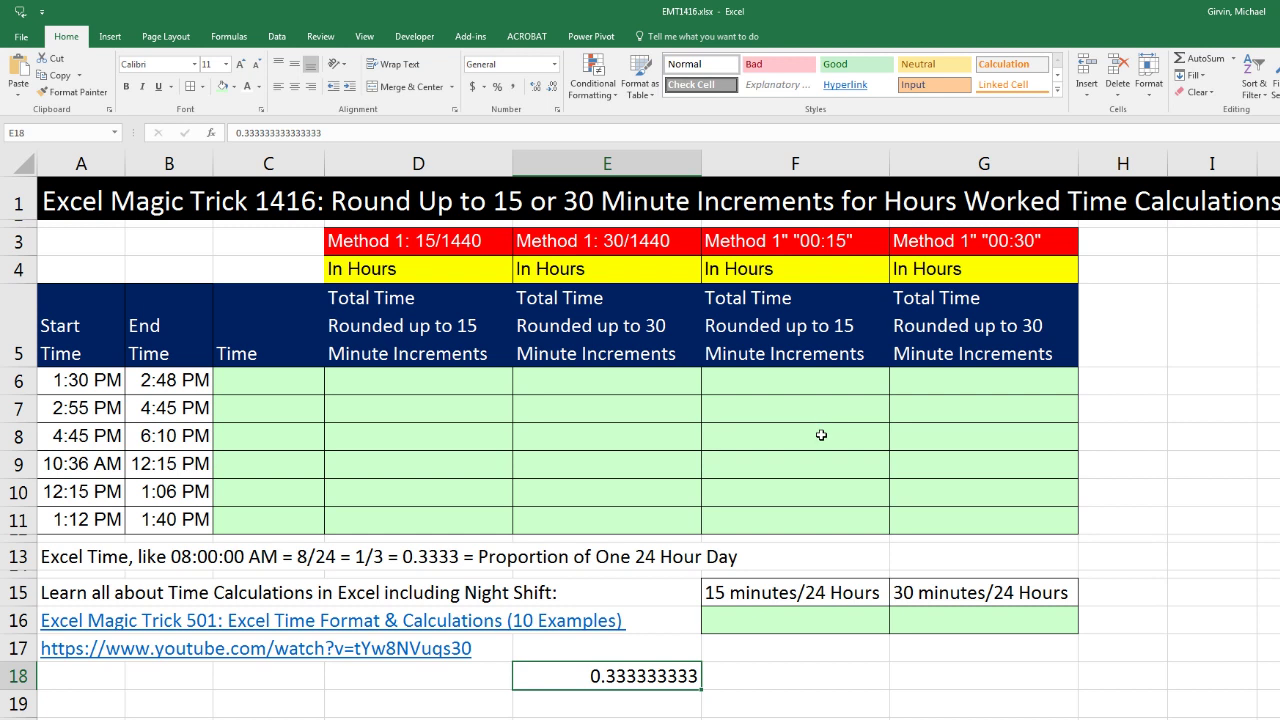
key(ctrl+z)
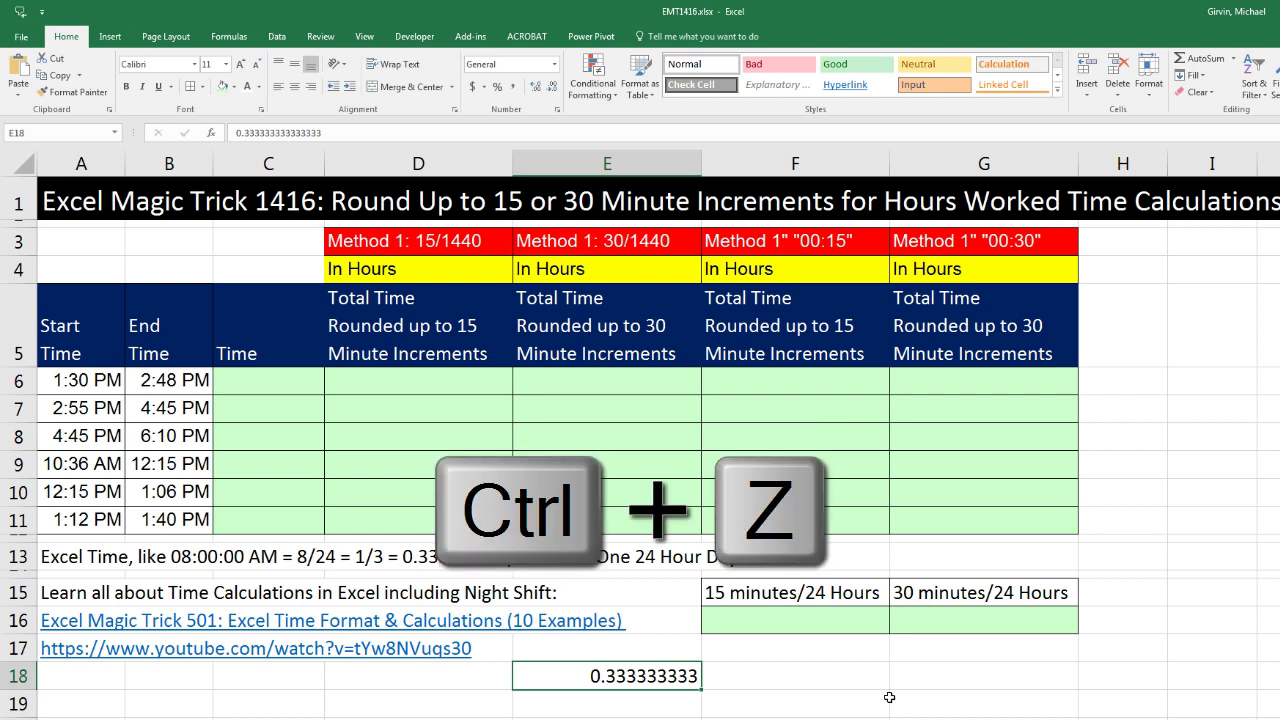
key(ctrl+z)
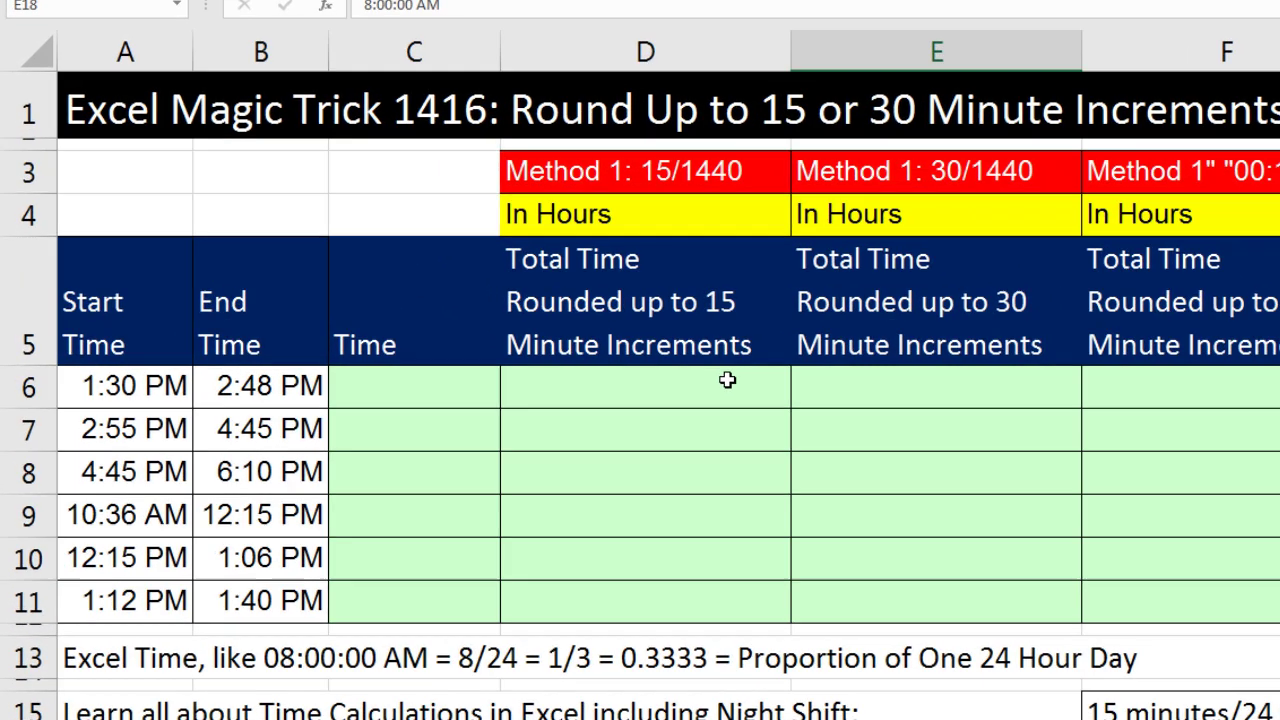
Enter the formula =B6-A6 in cell C6 to subtract the start time from the end time
click(471, 377)
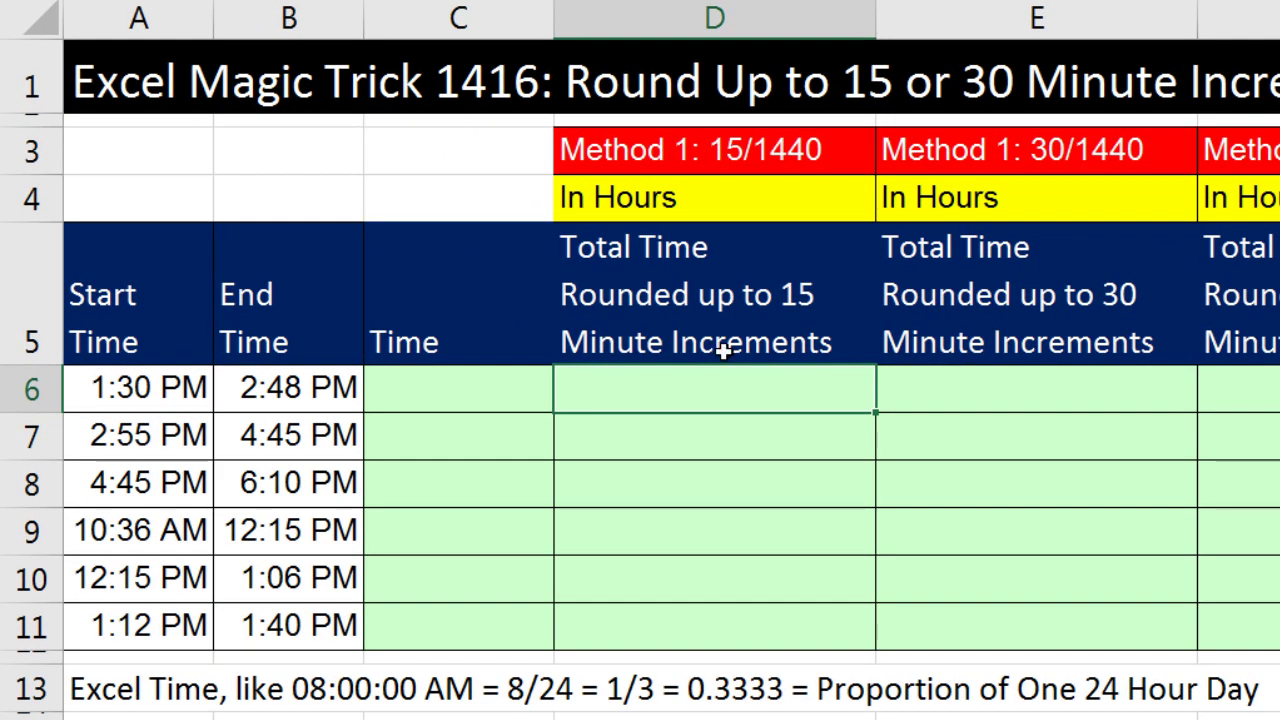
click(436, 396)
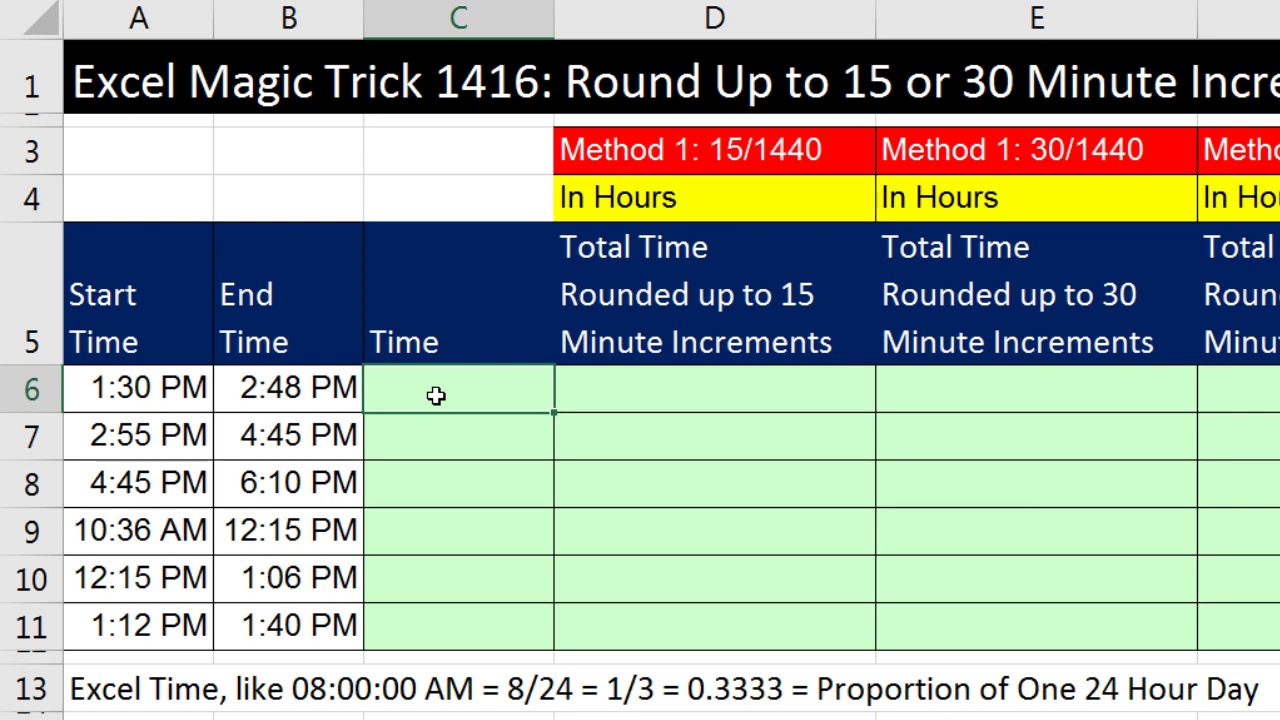
text(=)
key(Left)
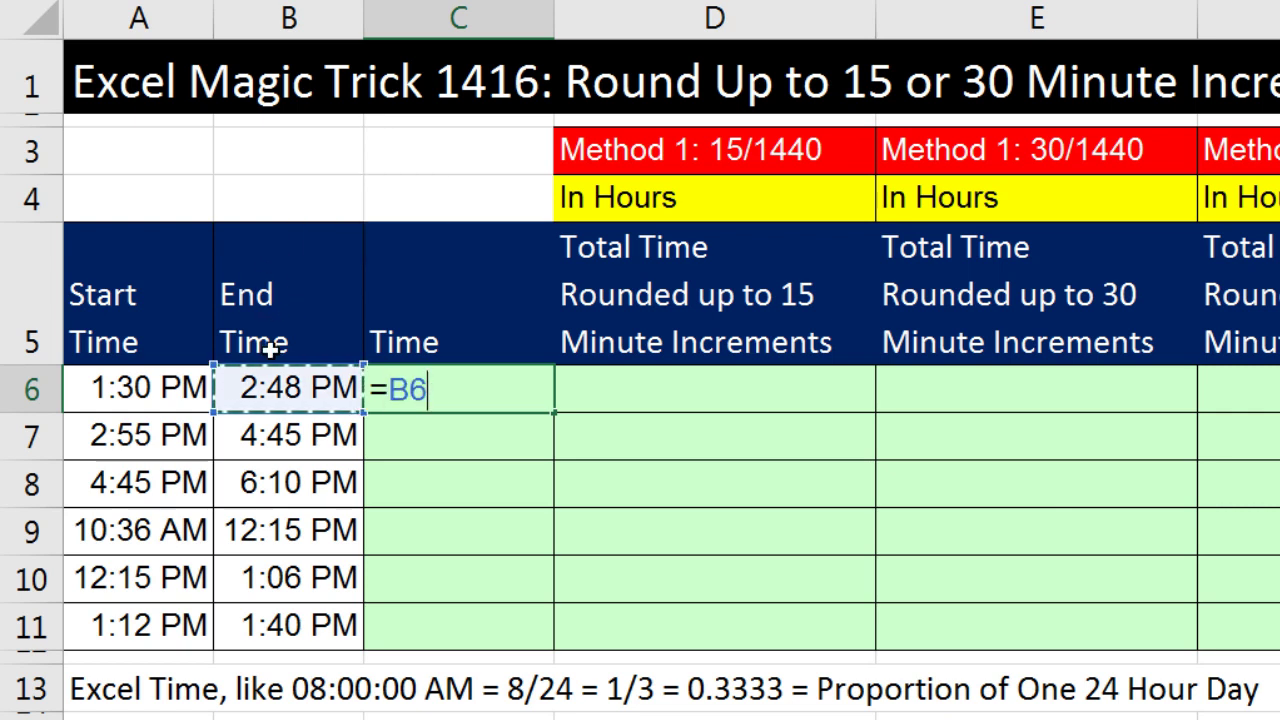
text(-)
key(Left)
key(Left)
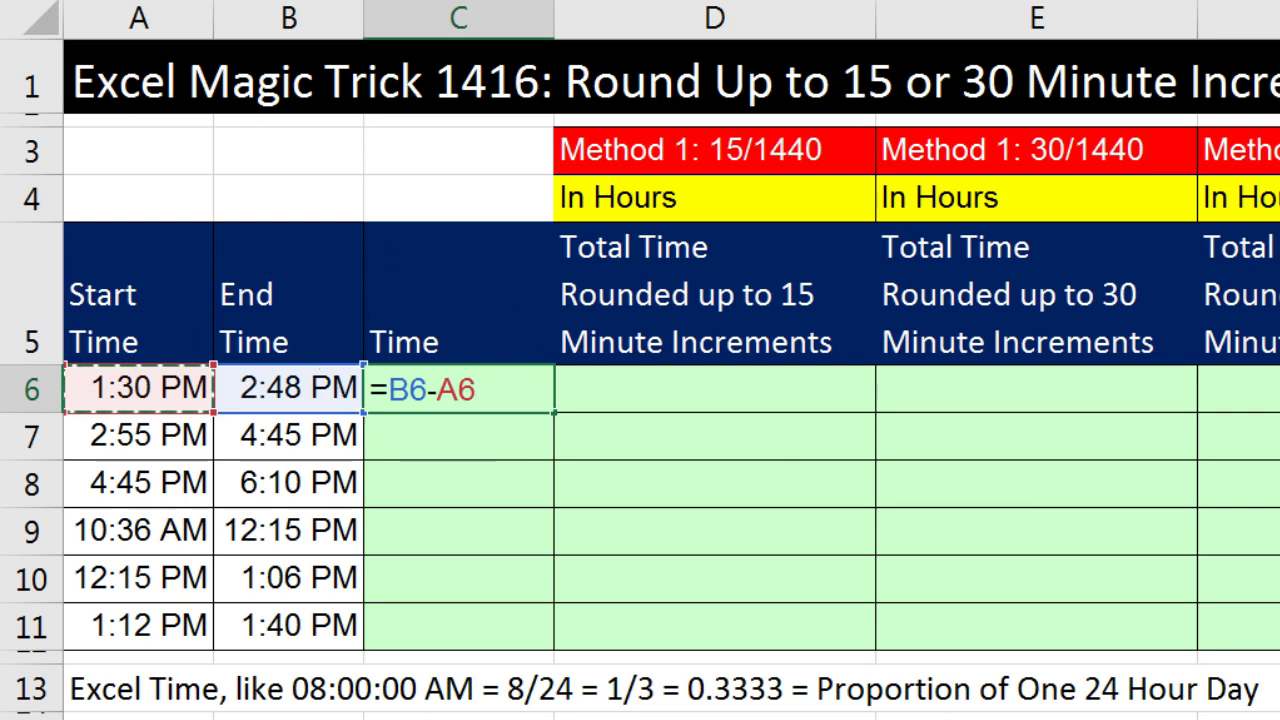
key(ctrl+Return)
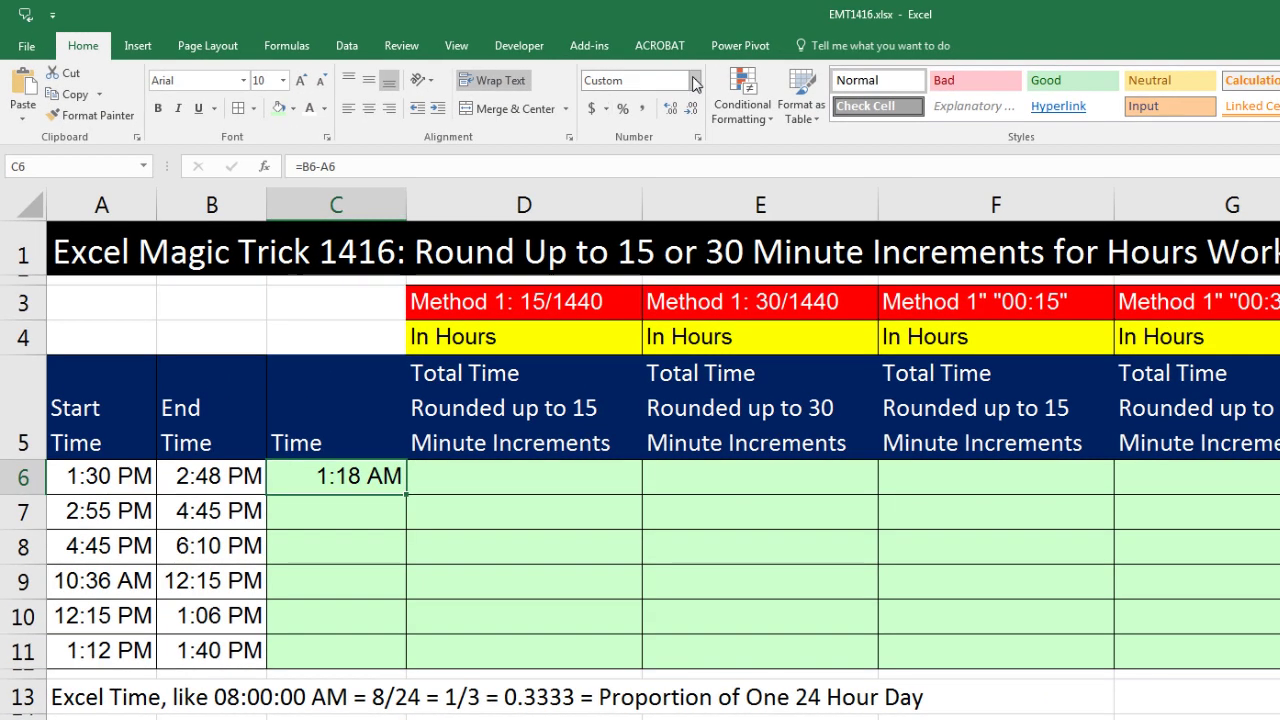
Format cell C6 with the 13:30 time type so it shows hours and minutes without AM/PM
click(695, 82)
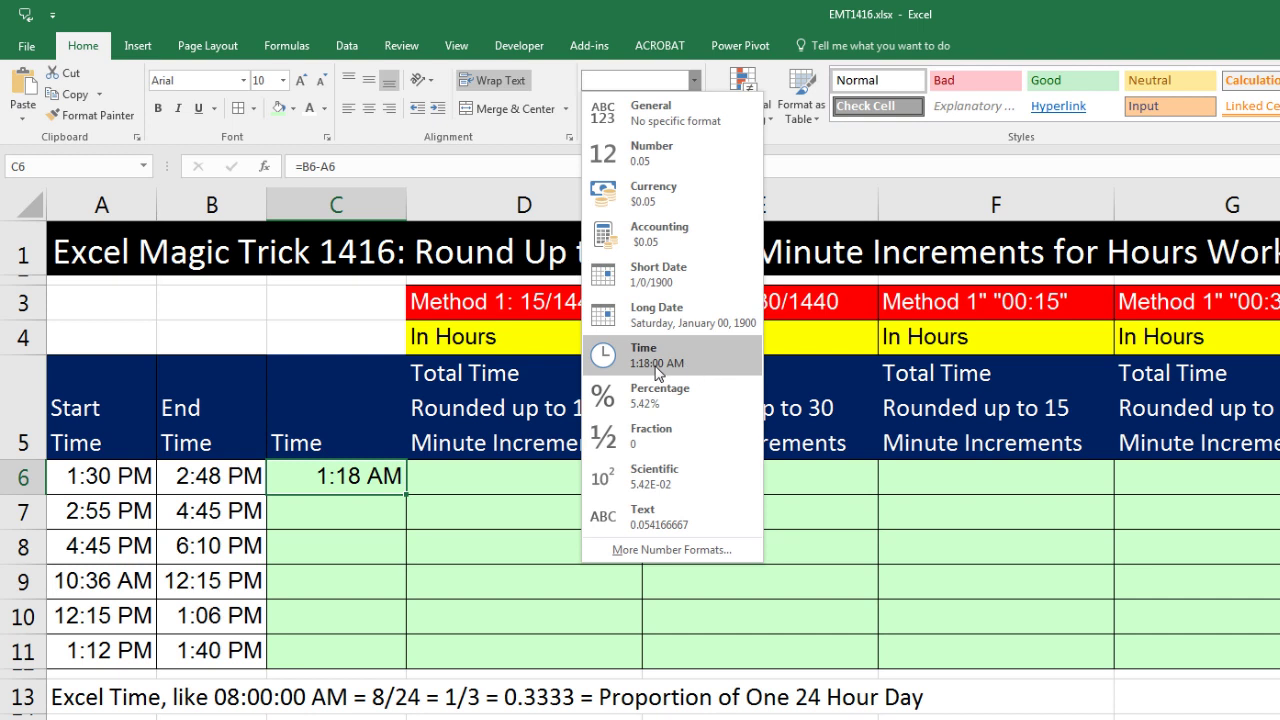
key(Escape)
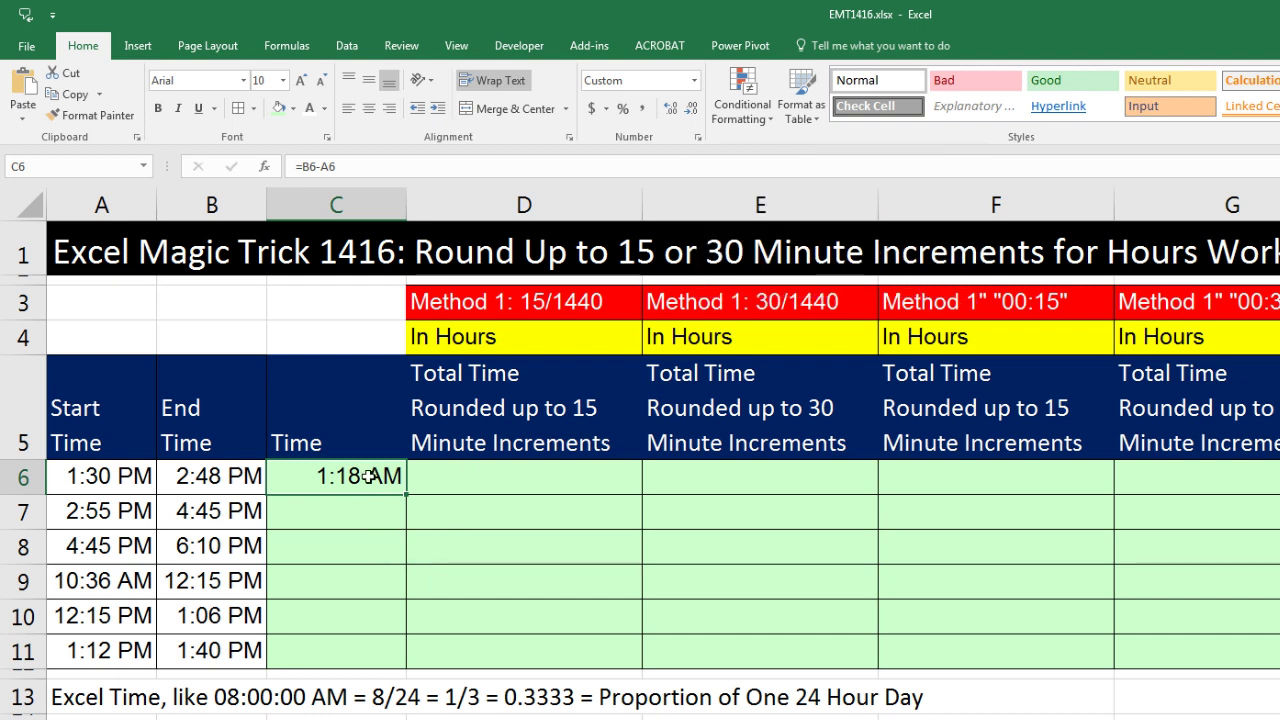
key(ctrl+1)
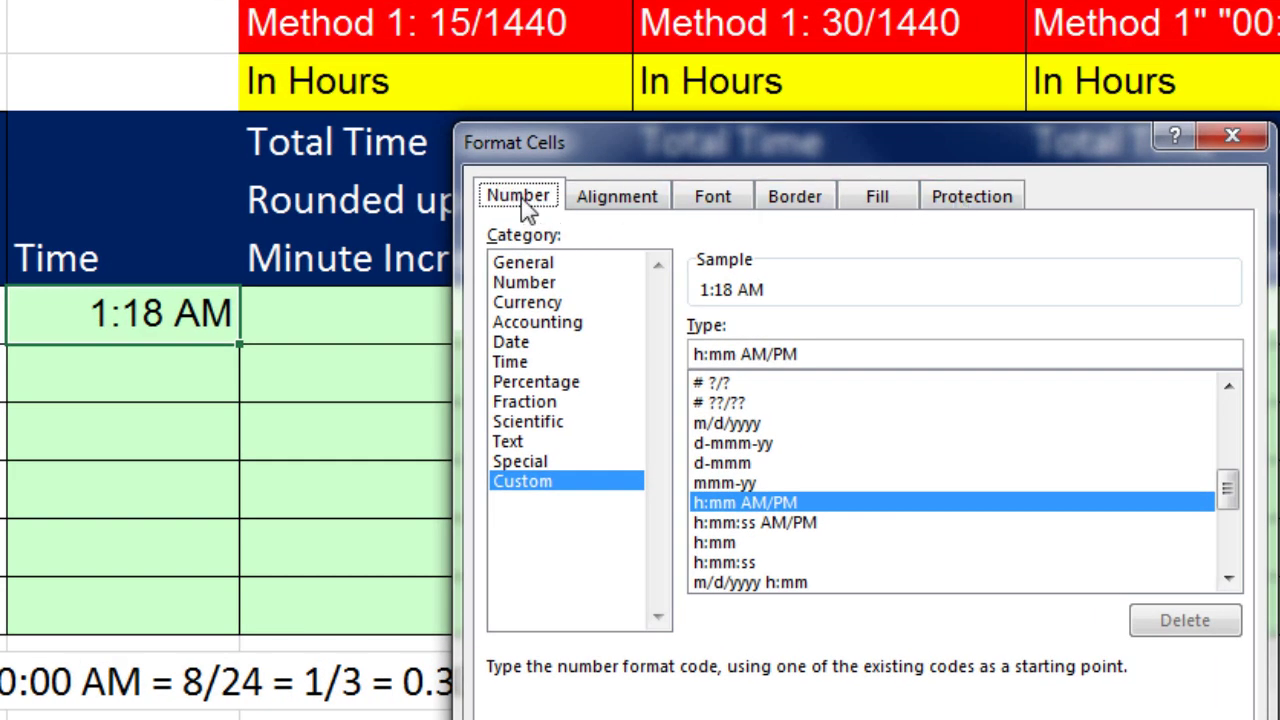
click(519, 369)
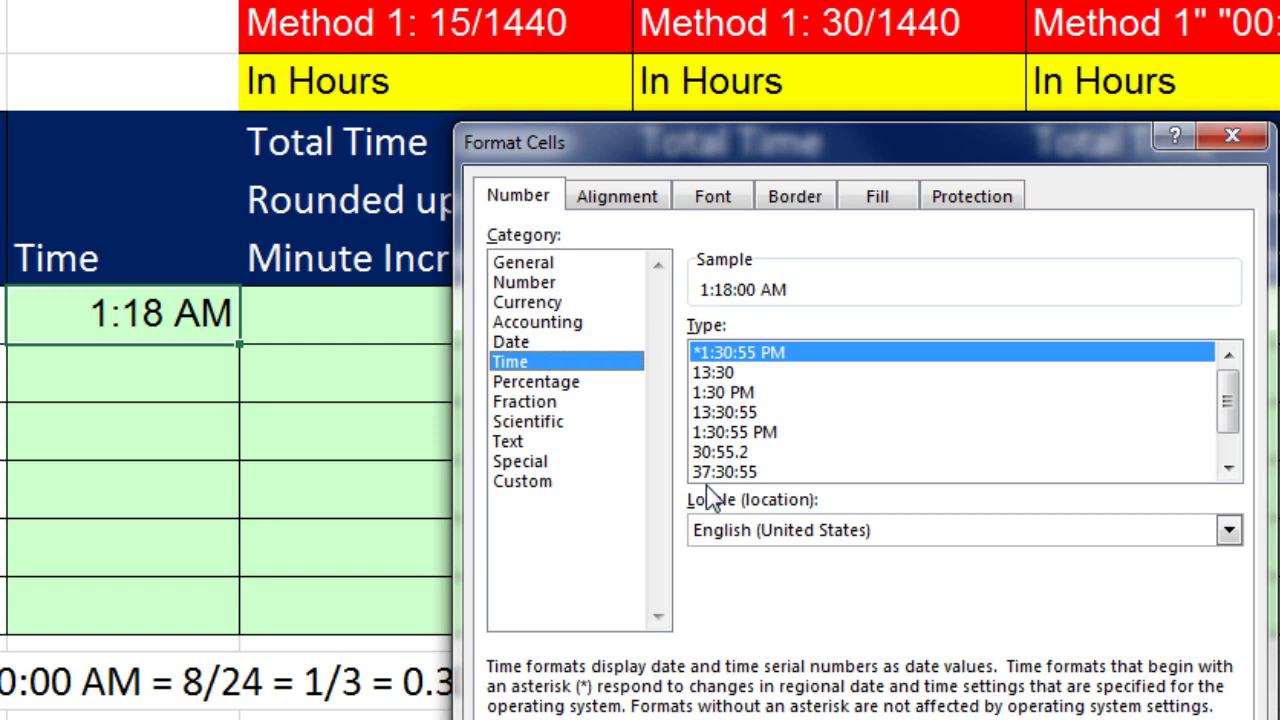
click(720, 372)
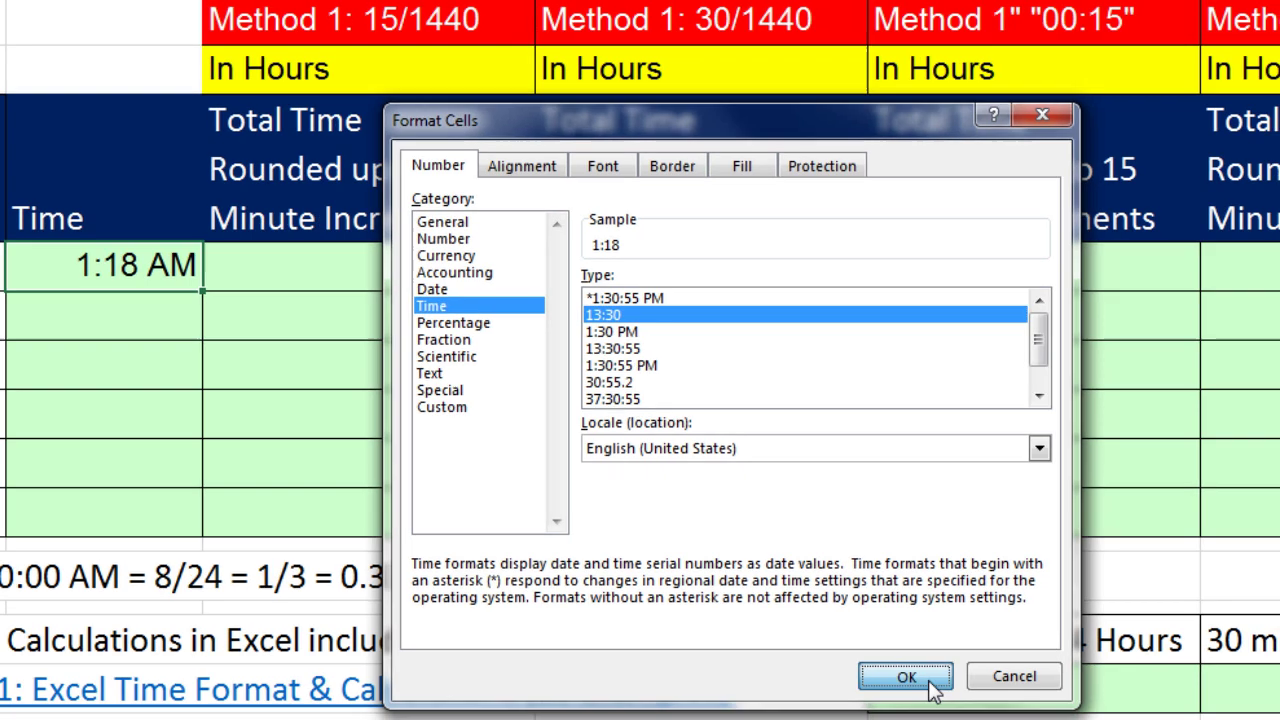
click(1025, 719)
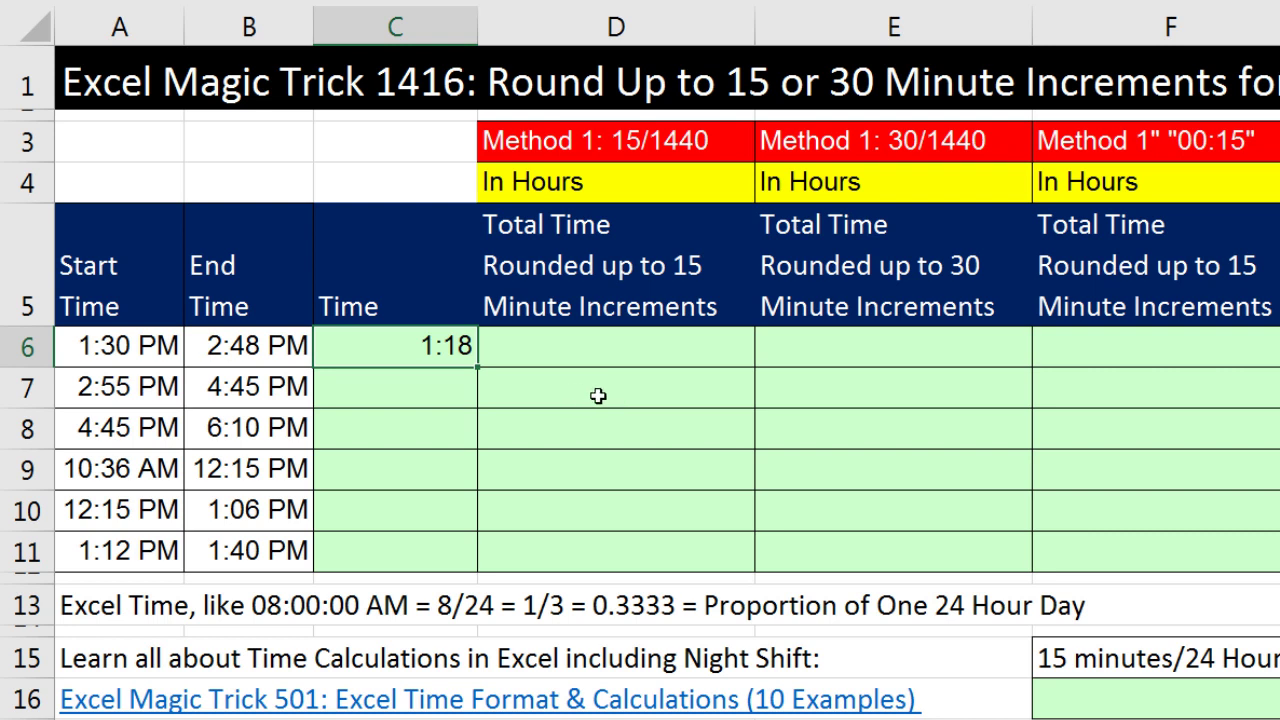
Fill the C6 formula down through C11 and check the cell references in the last cell
double_click(476, 370)
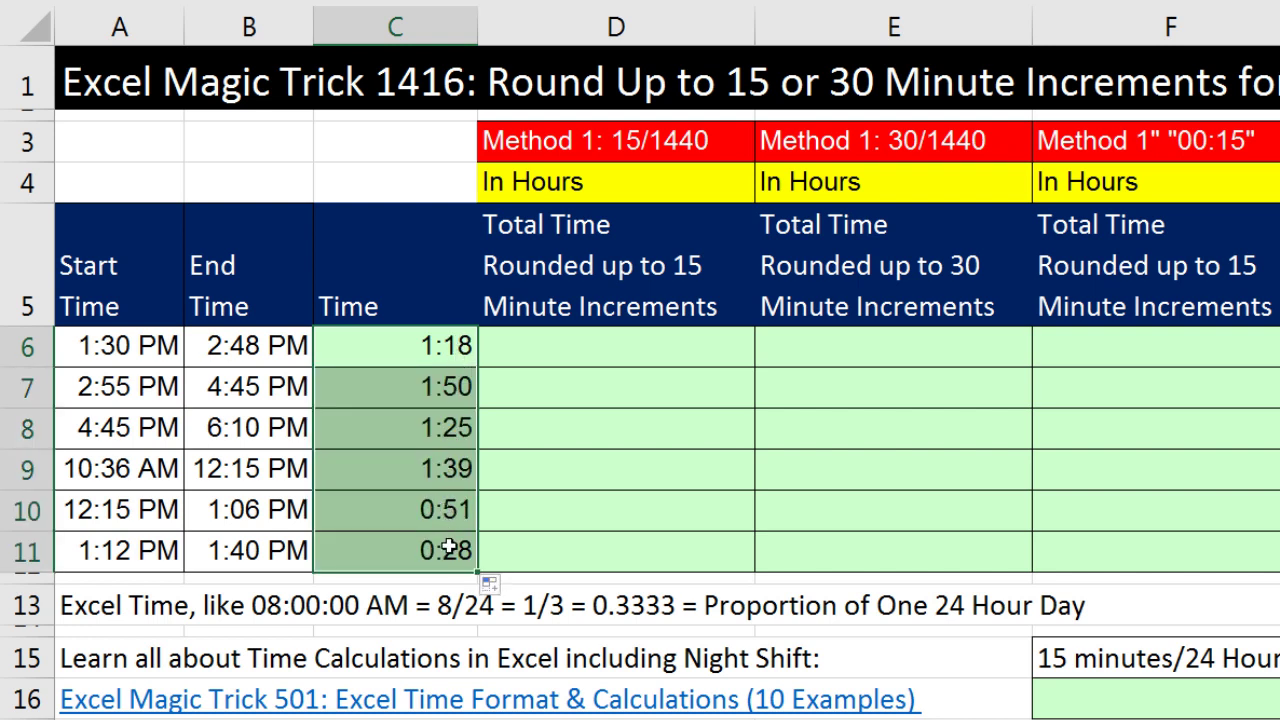
click(377, 551)
key(F2)
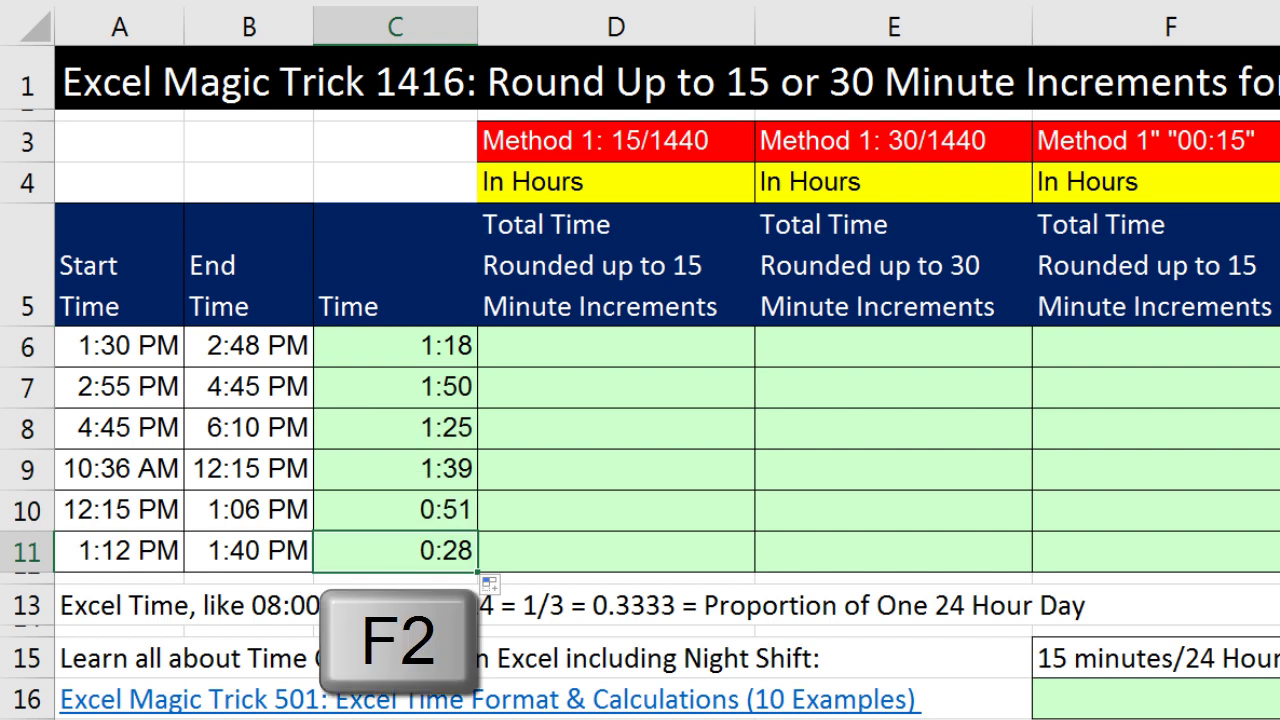
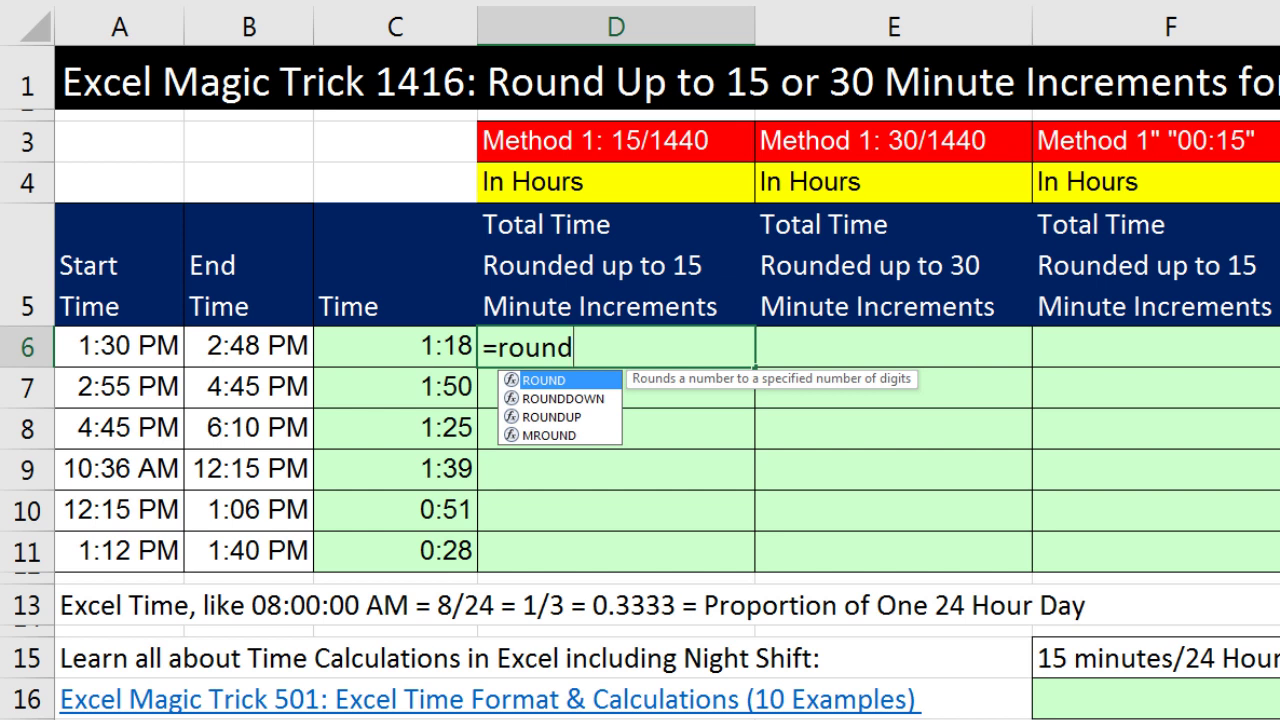
key(Down)
key(Down)
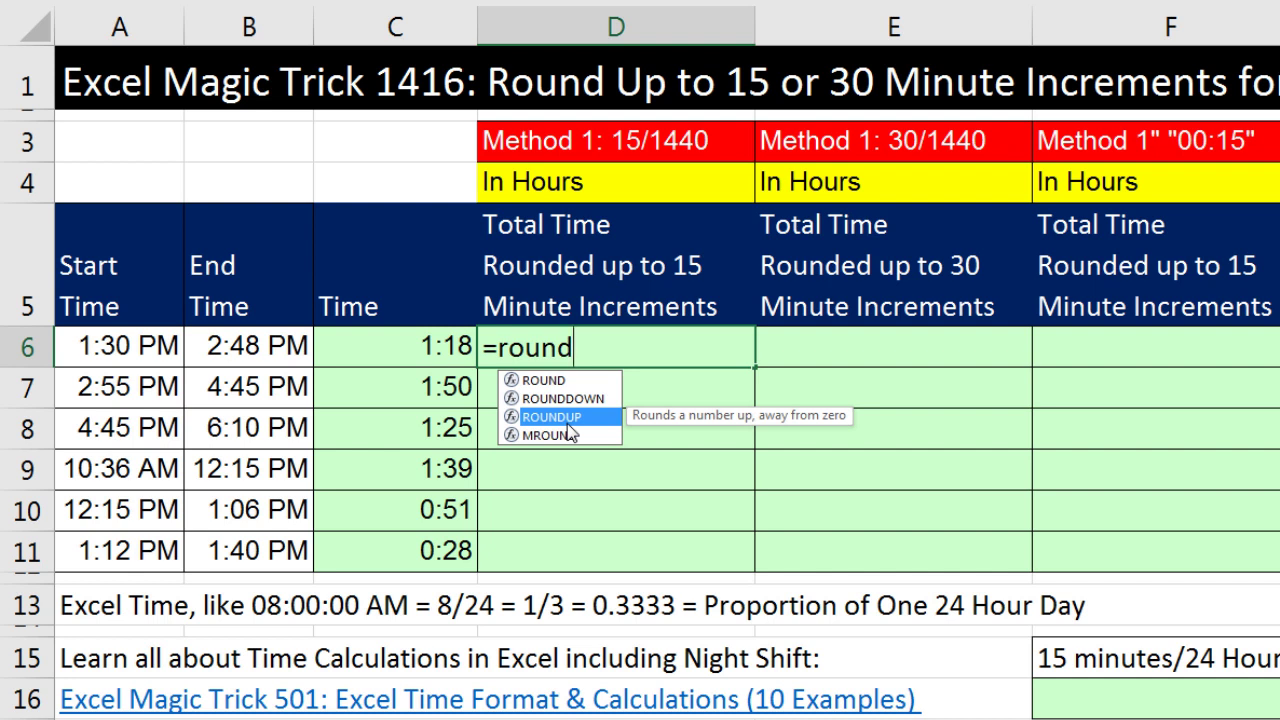
key(Escape)
key(Escape)
text(=)
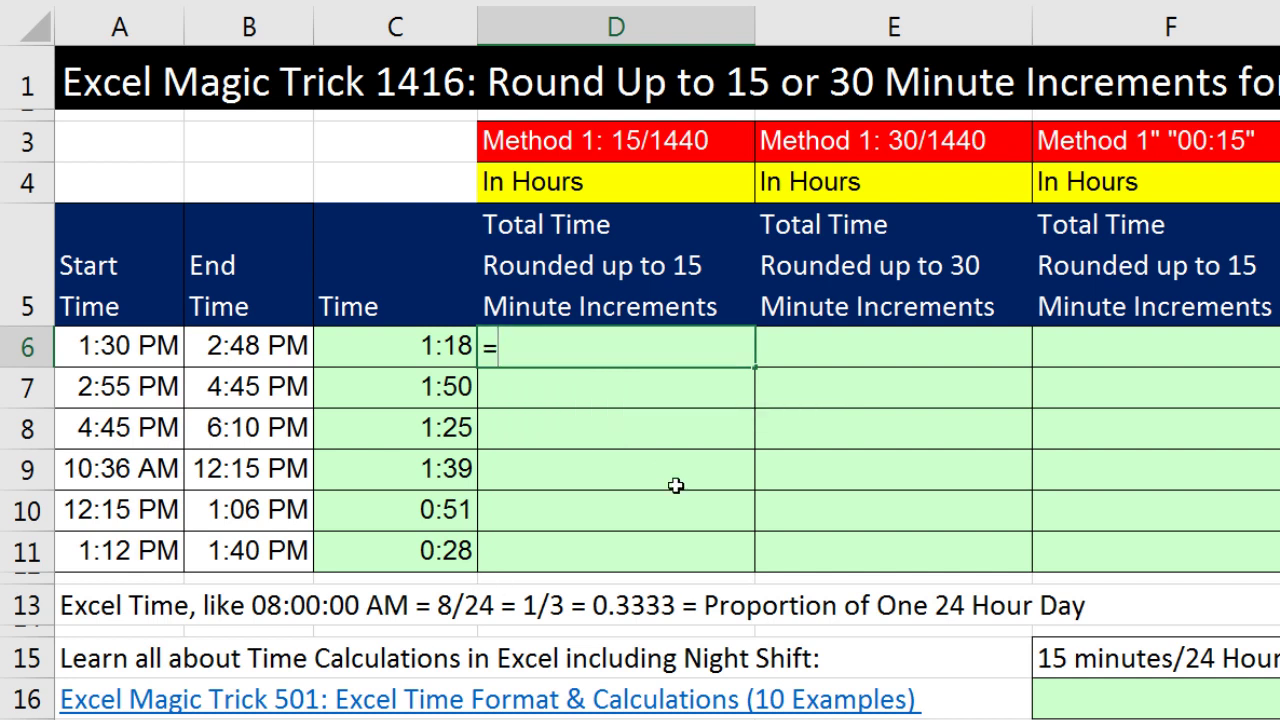
text(mrou)
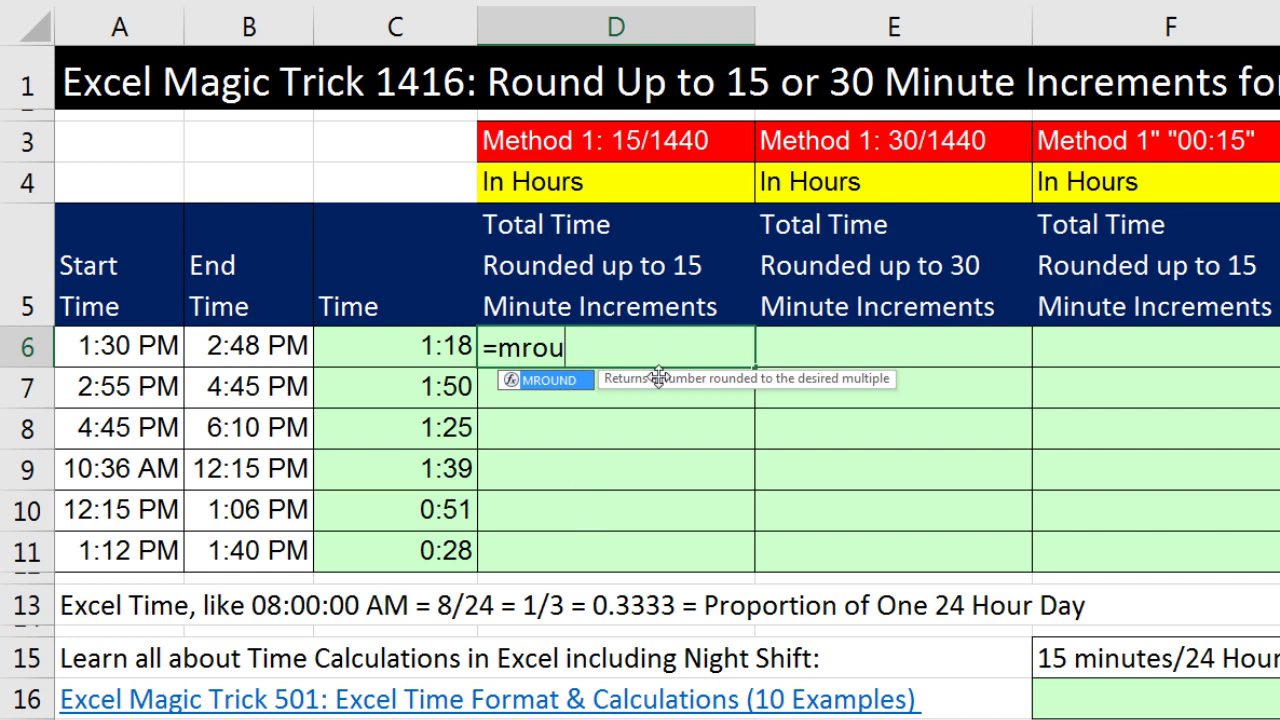
key(Escape)
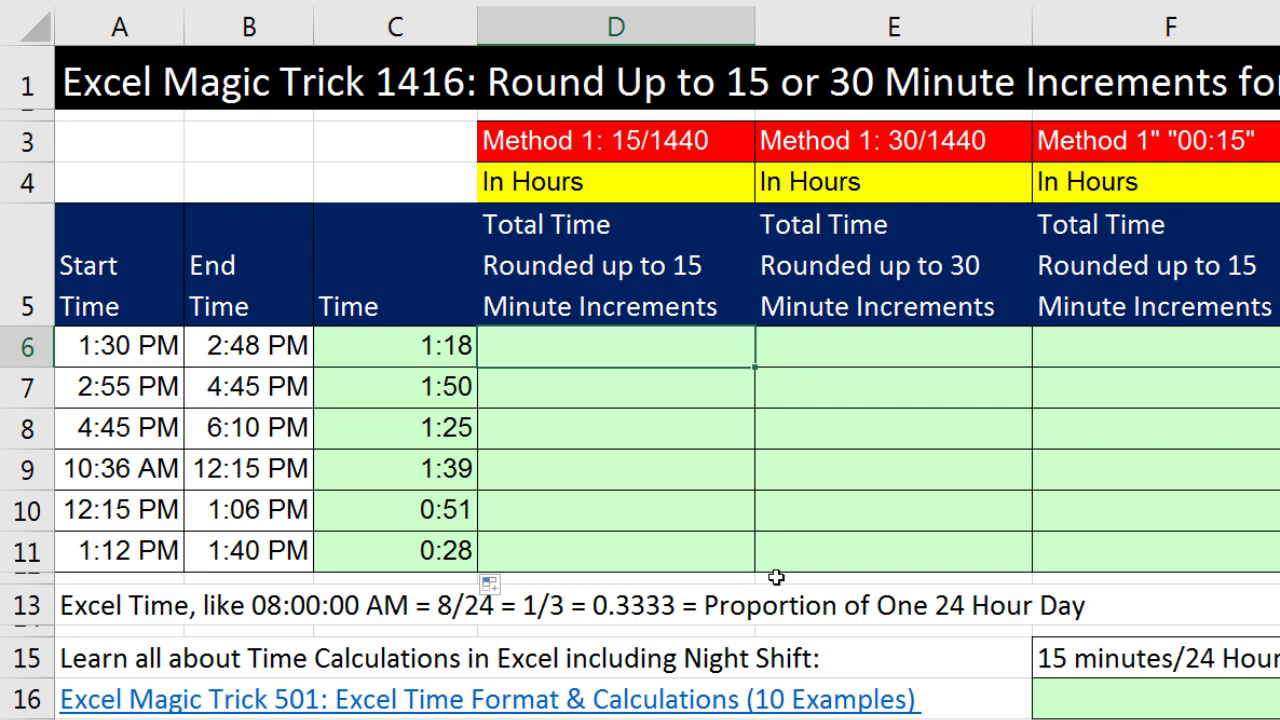
Write the partial formula =CEILING(B6-A6, in cell D6 and park it there as text
text(=ce)
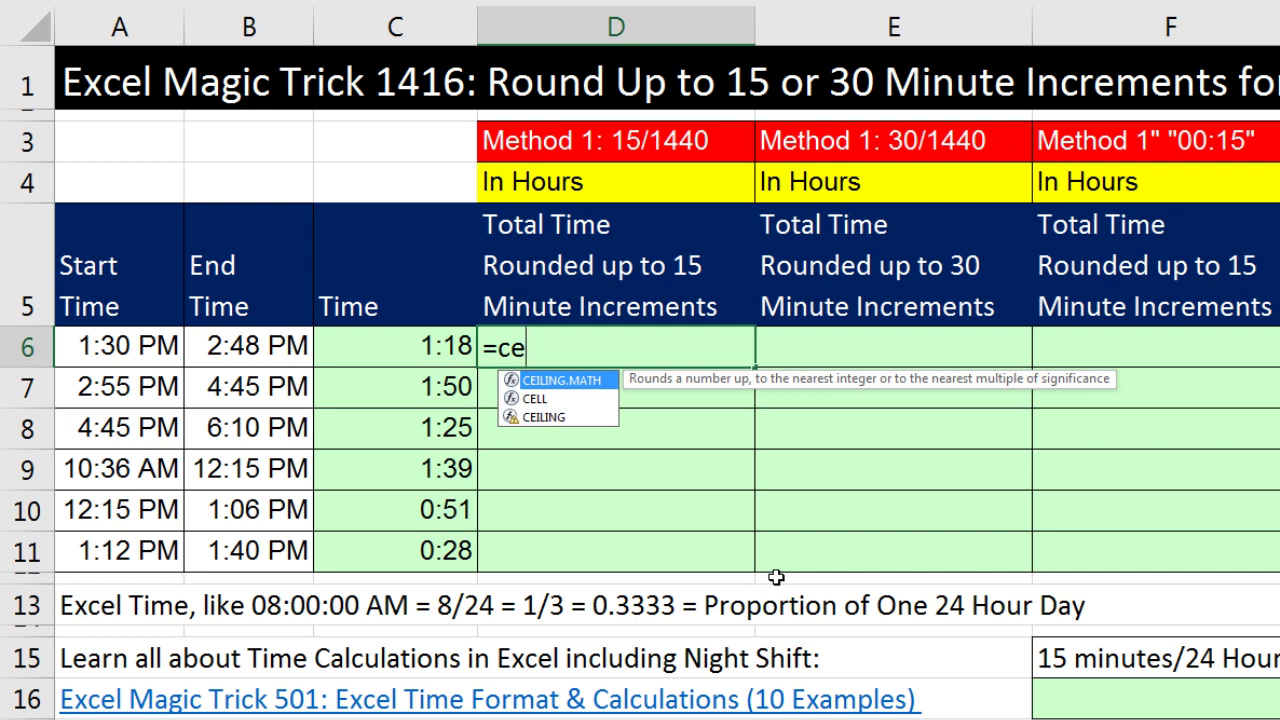
key(Down)
key(Down)
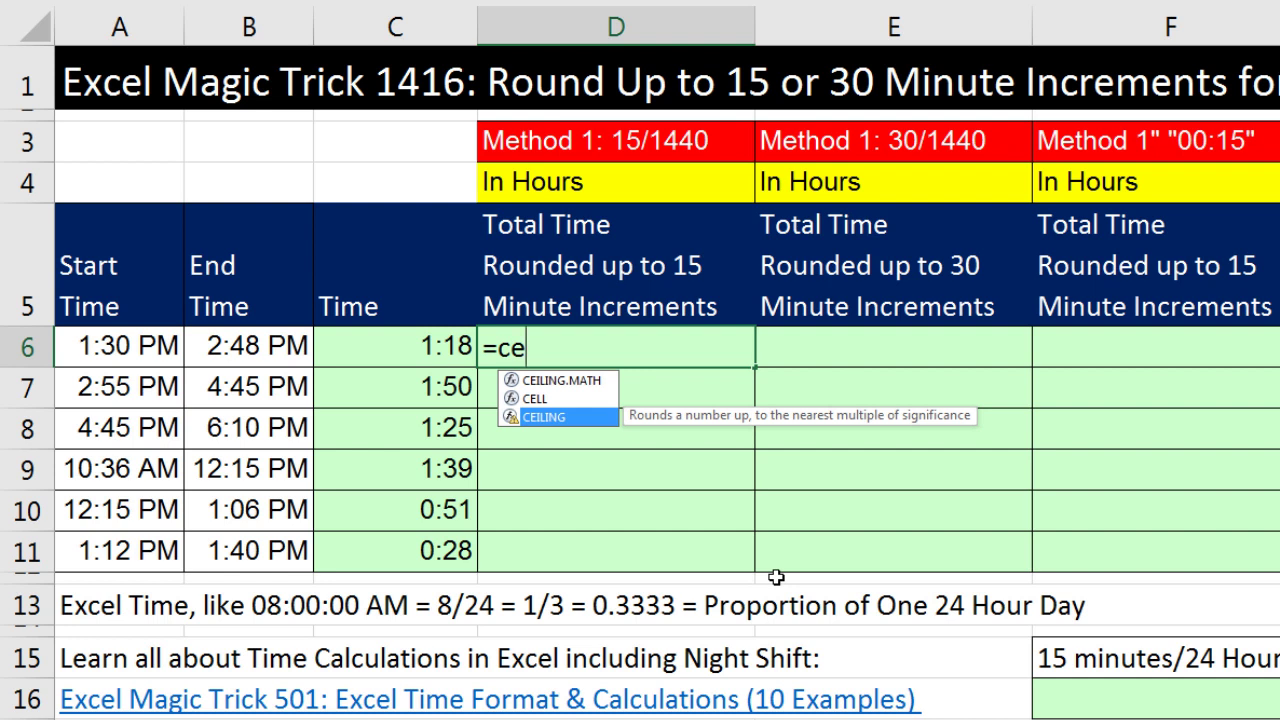
key(Tab)
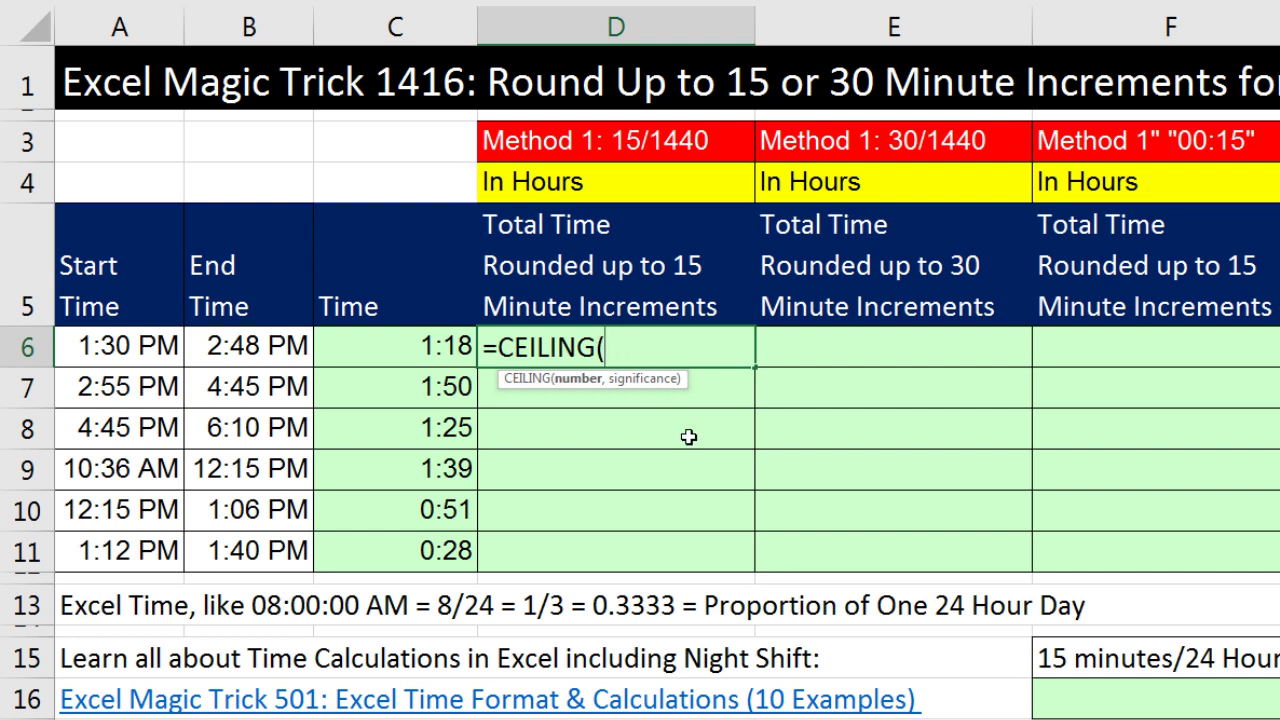
click(230, 347)
text(-)
click(88, 345)
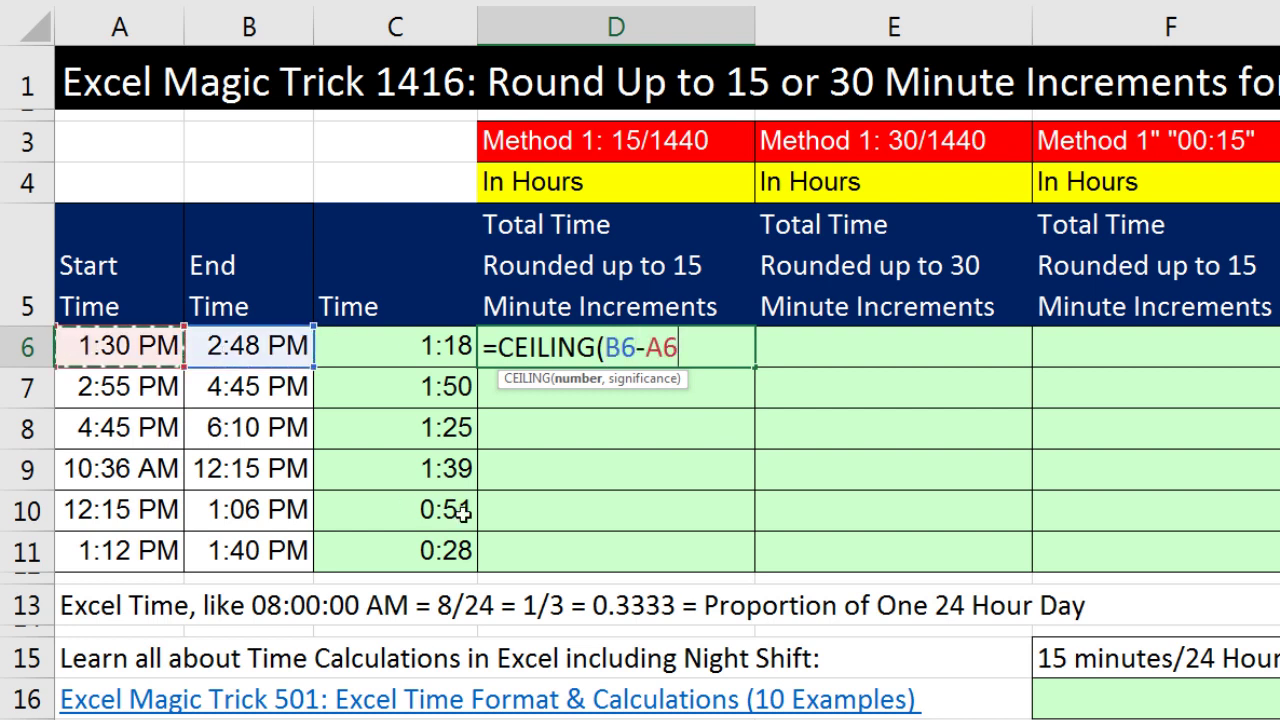
text(,)
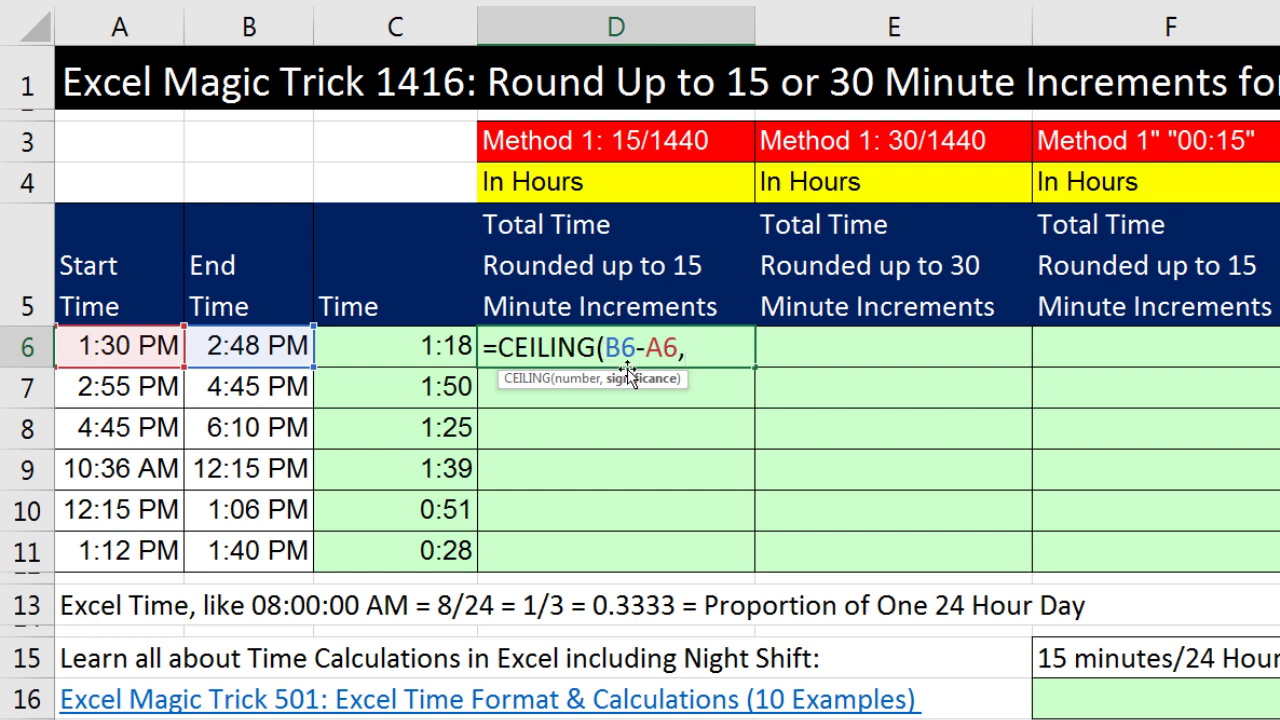
click(585, 387)
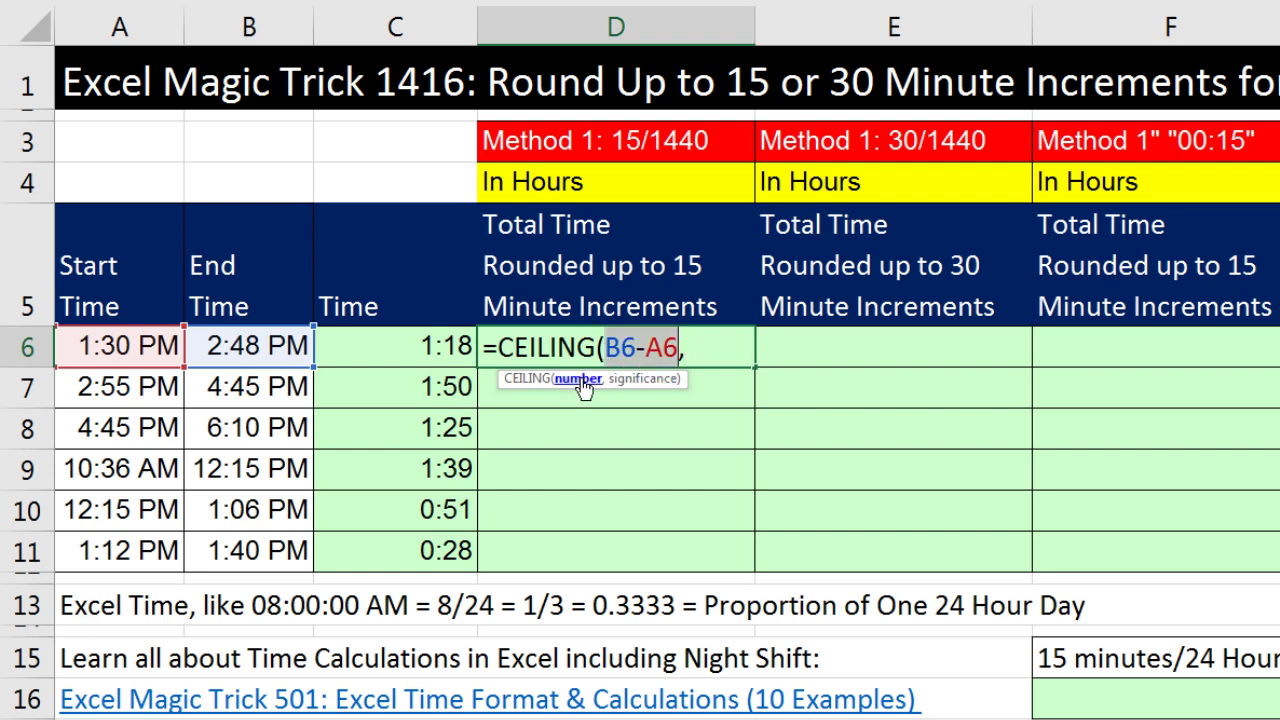
click(487, 347)
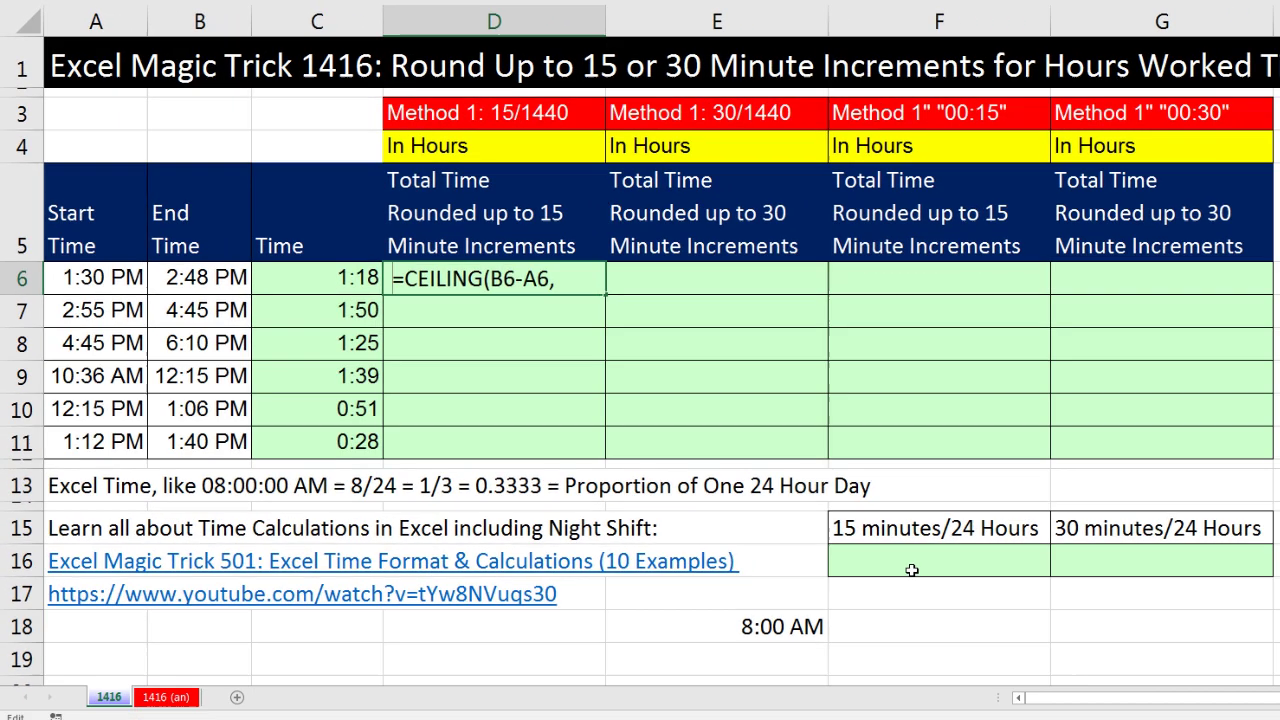
Enter the formula =15/(24*60) in cell F16 to express 15 minutes as a proportion of a day
click(1110, 700)
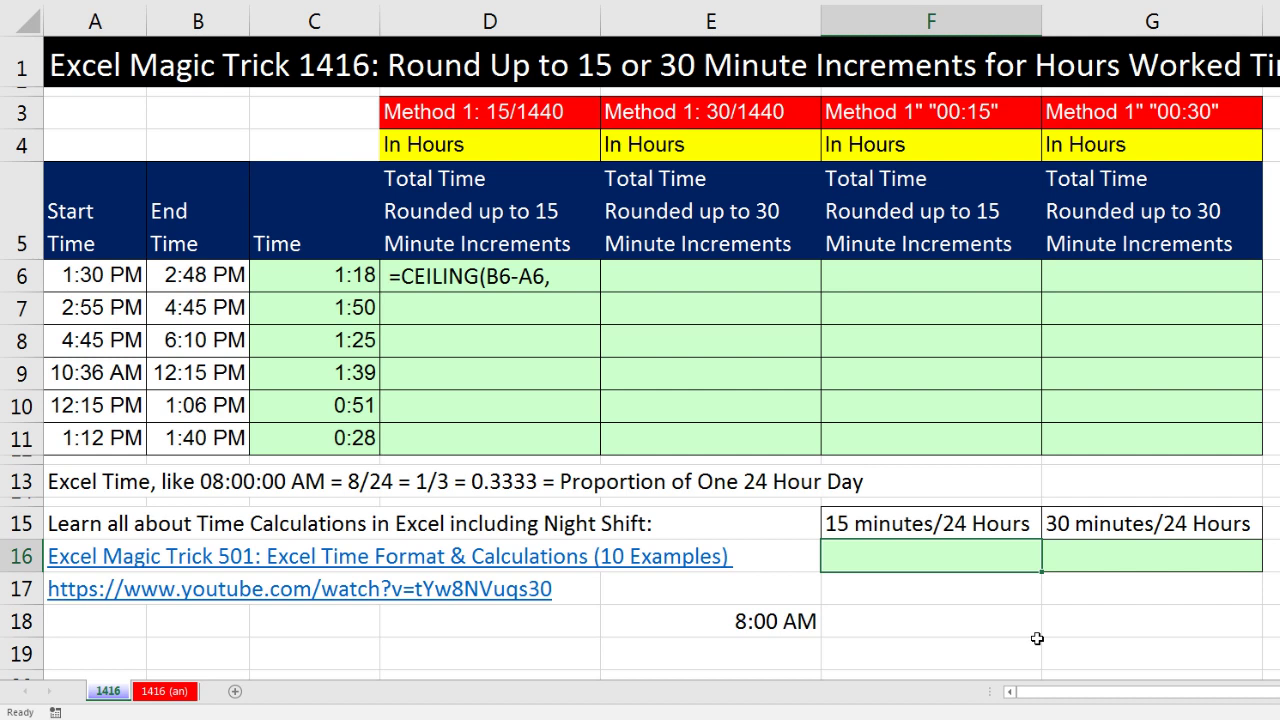
text(=15/24)
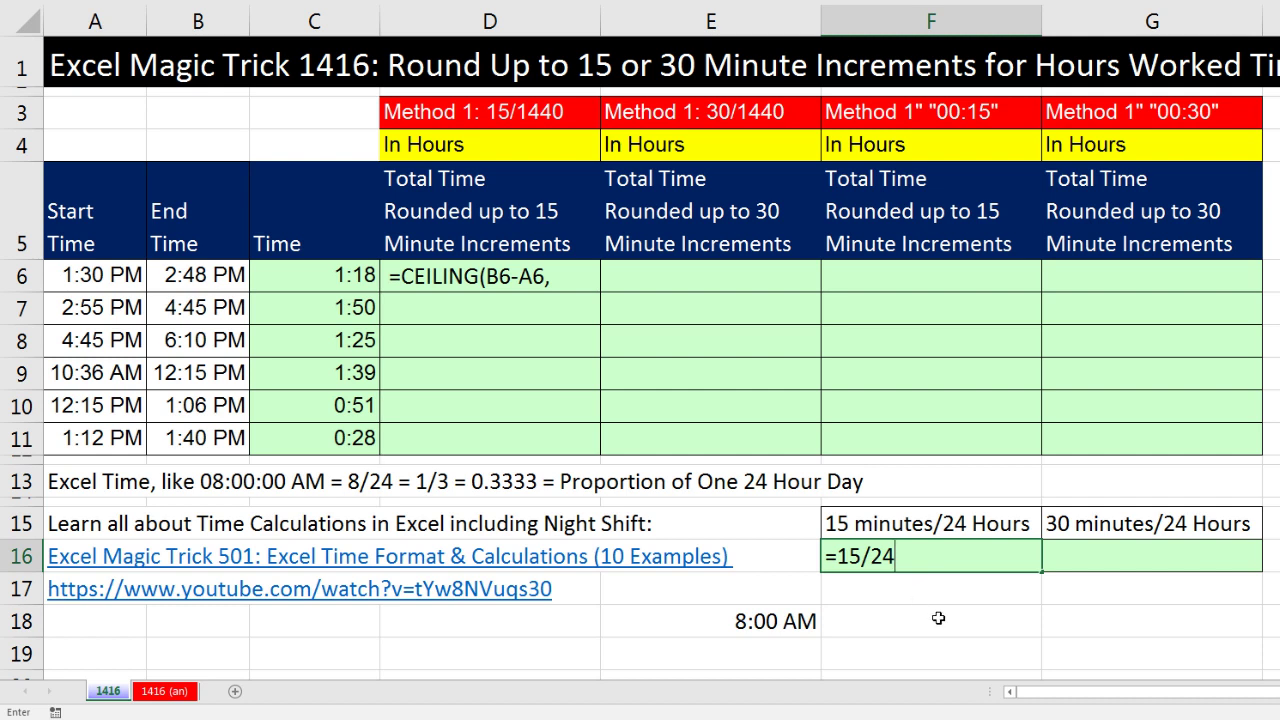
text(*60)
click(870, 556)
text(()
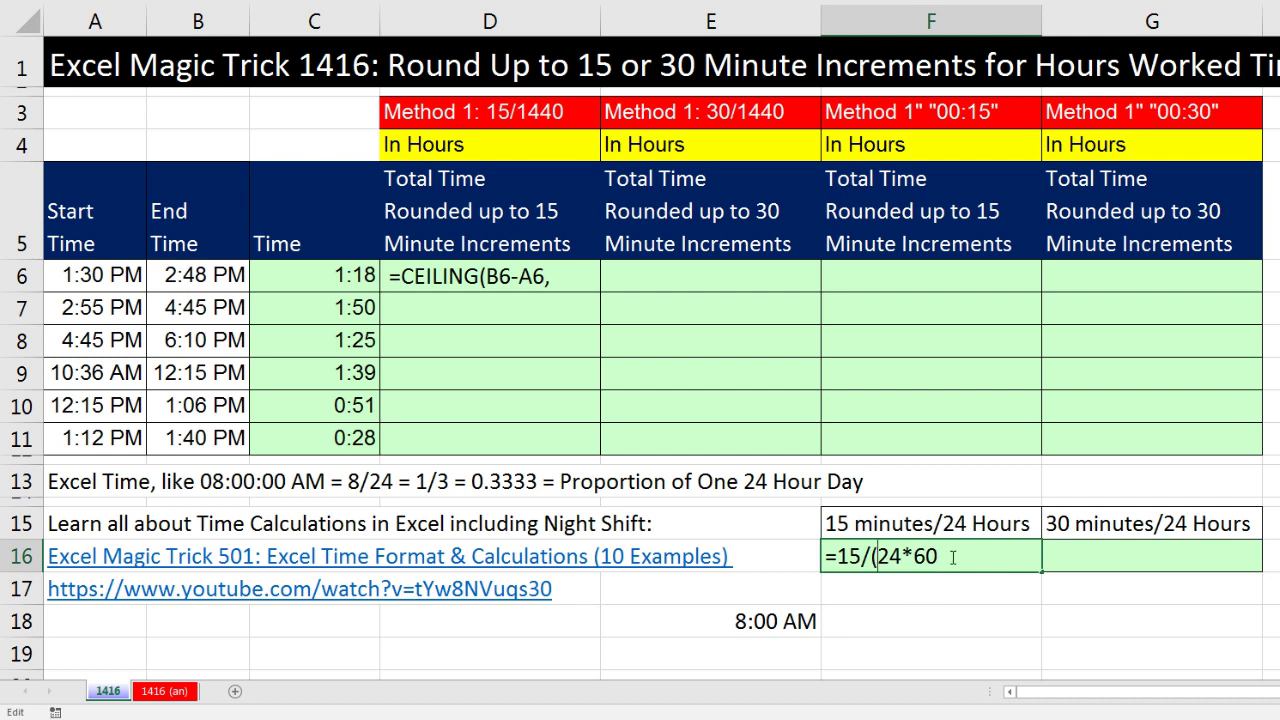
text())
key(Return)
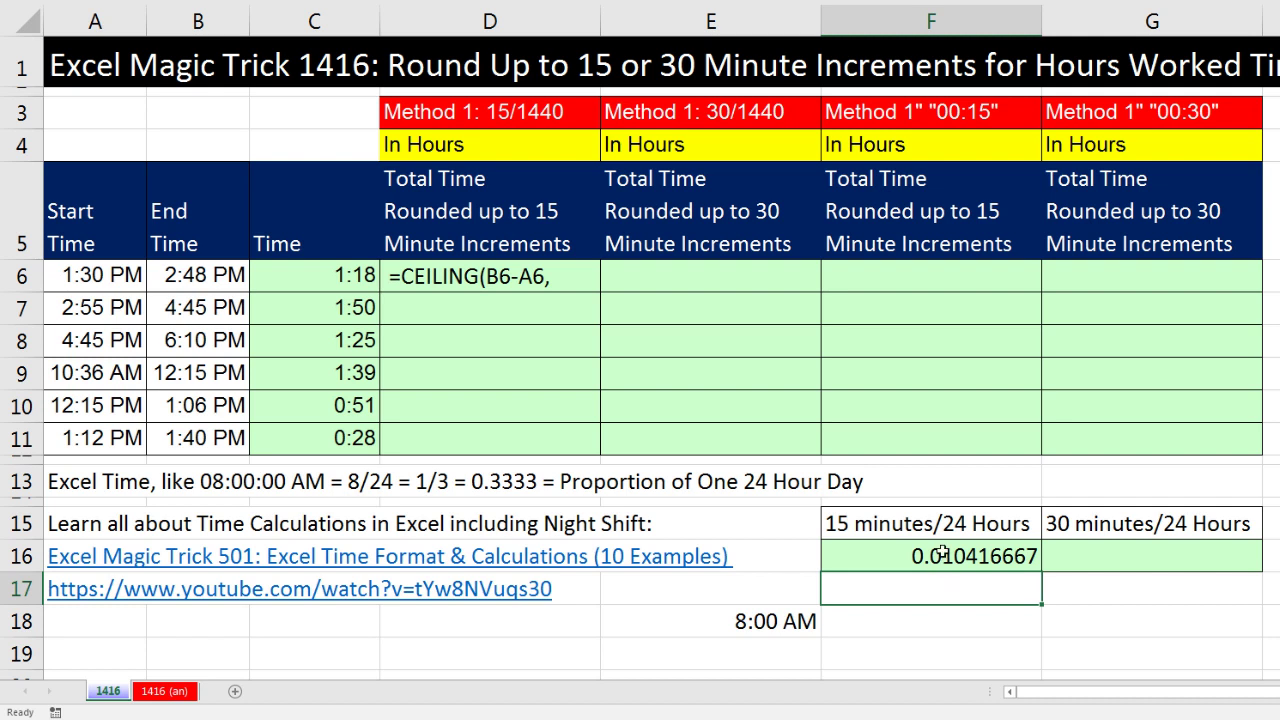
Evaluate the (24*60) part of the F16 formula in place so it is stored as =15/1440
double_click(900, 563)
double_click(900, 563)
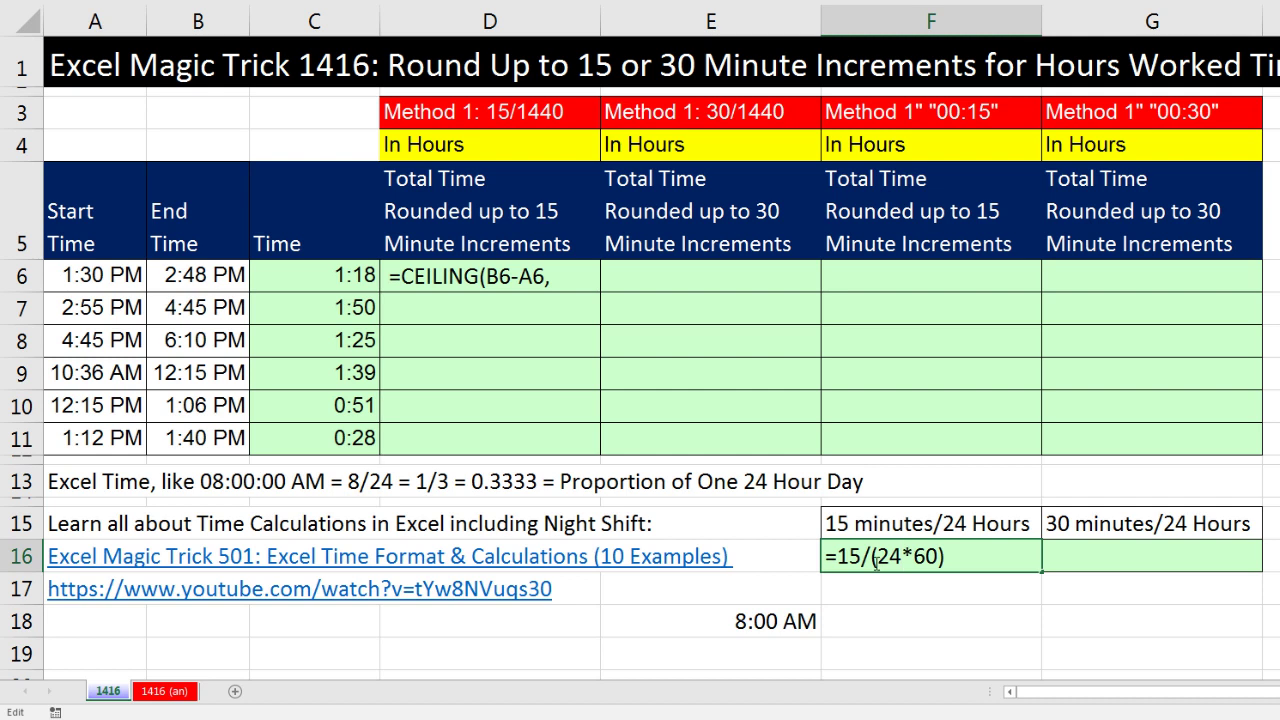
drag(873, 563, 972, 565)
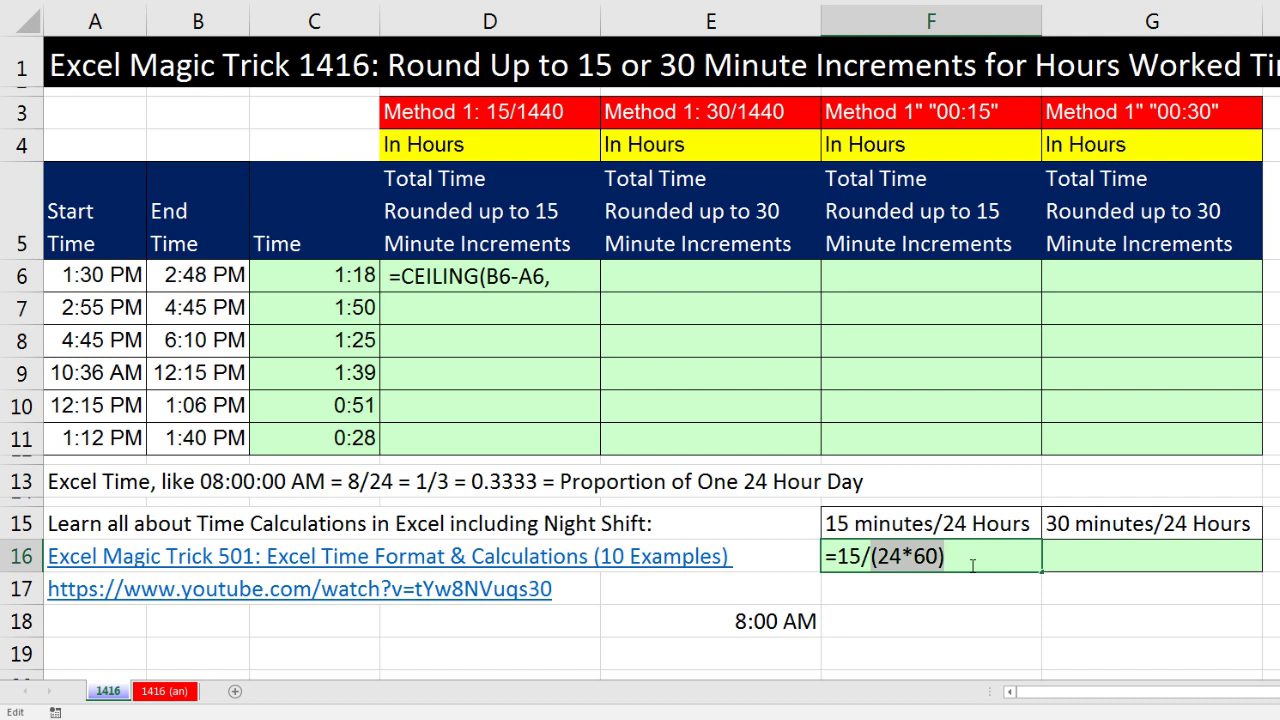
key(F9)
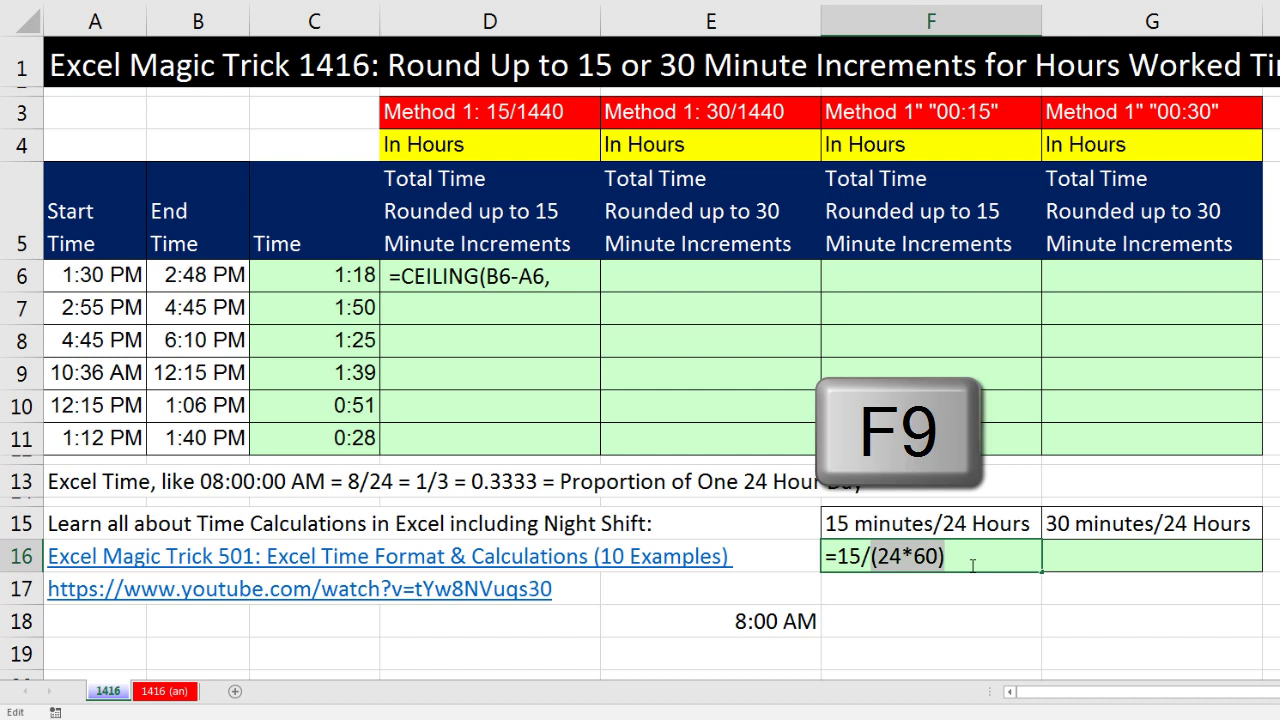
key(F9)
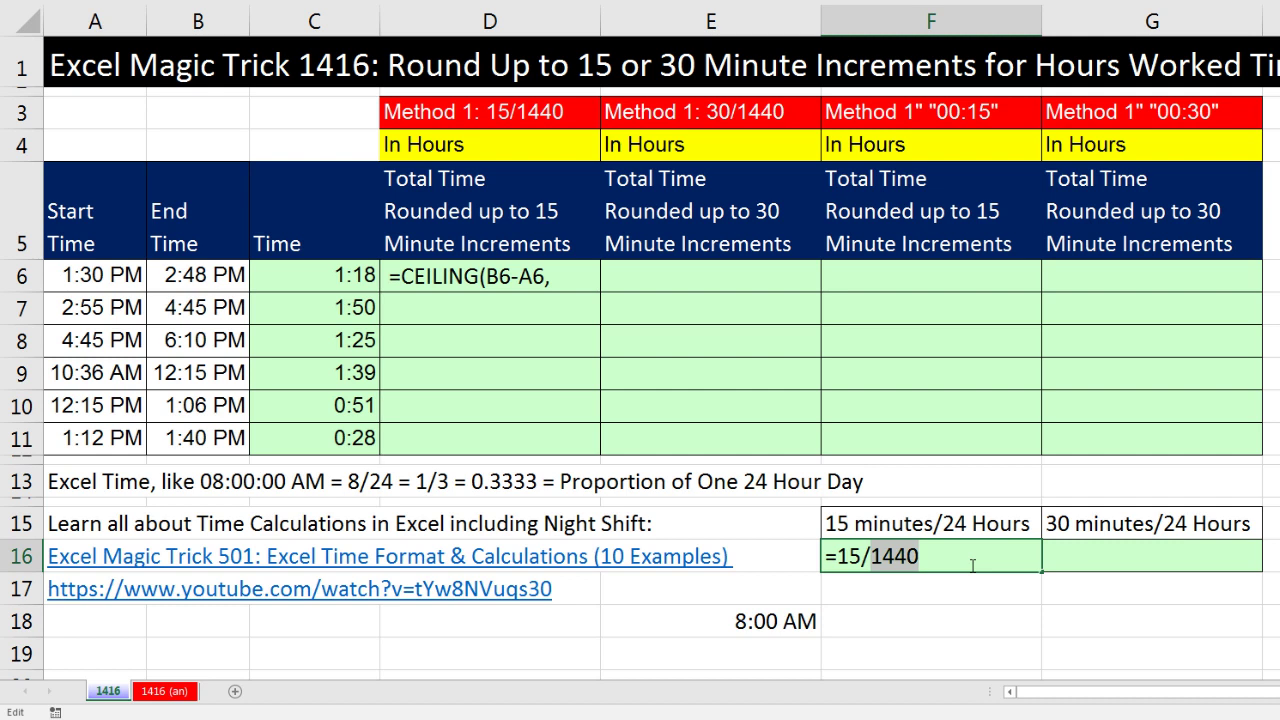
key(Return)
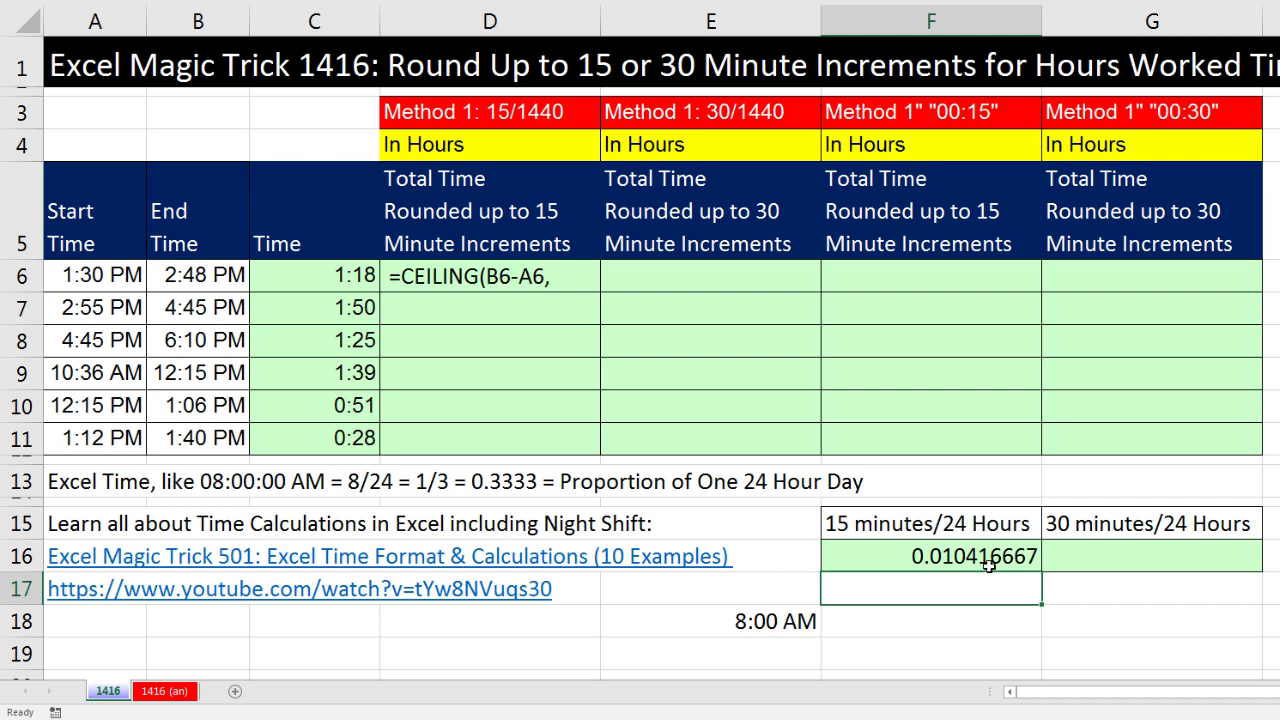
Review the F16 formula without changing it and enter =30/1440 in cell G16 for the 30-minute proportion
double_click(908, 560)
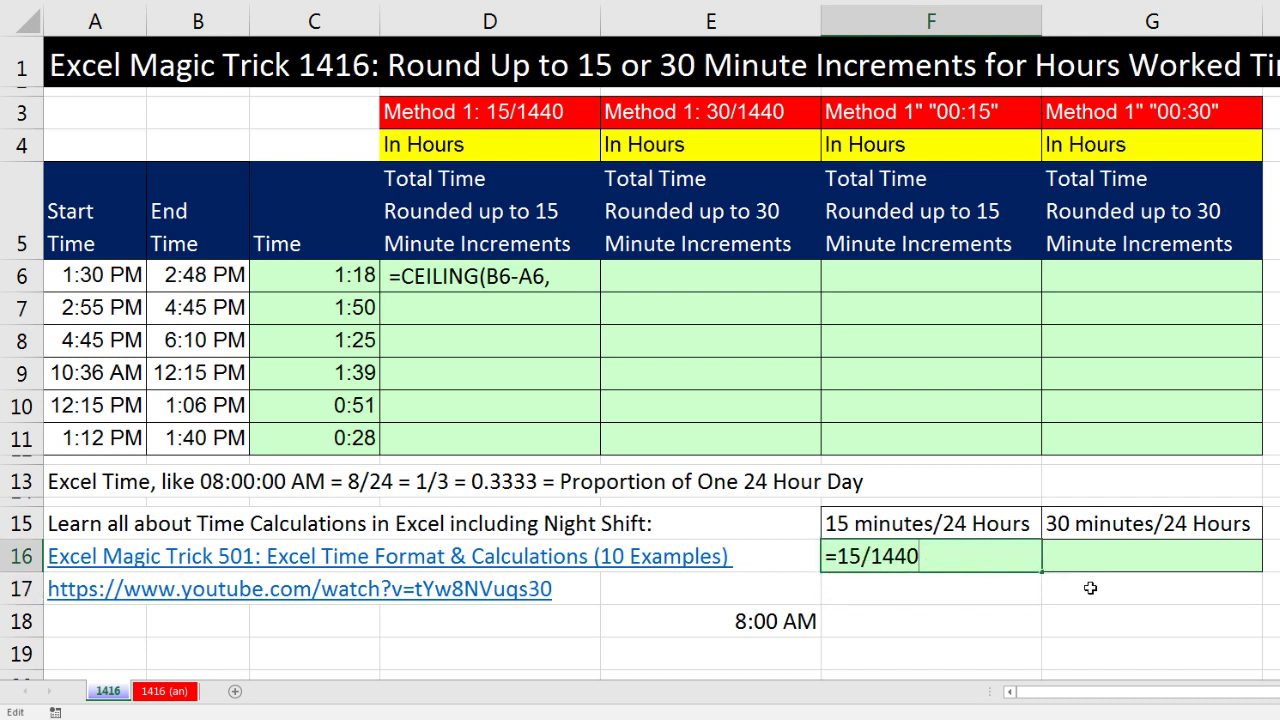
key(Escape)
click(1090, 557)
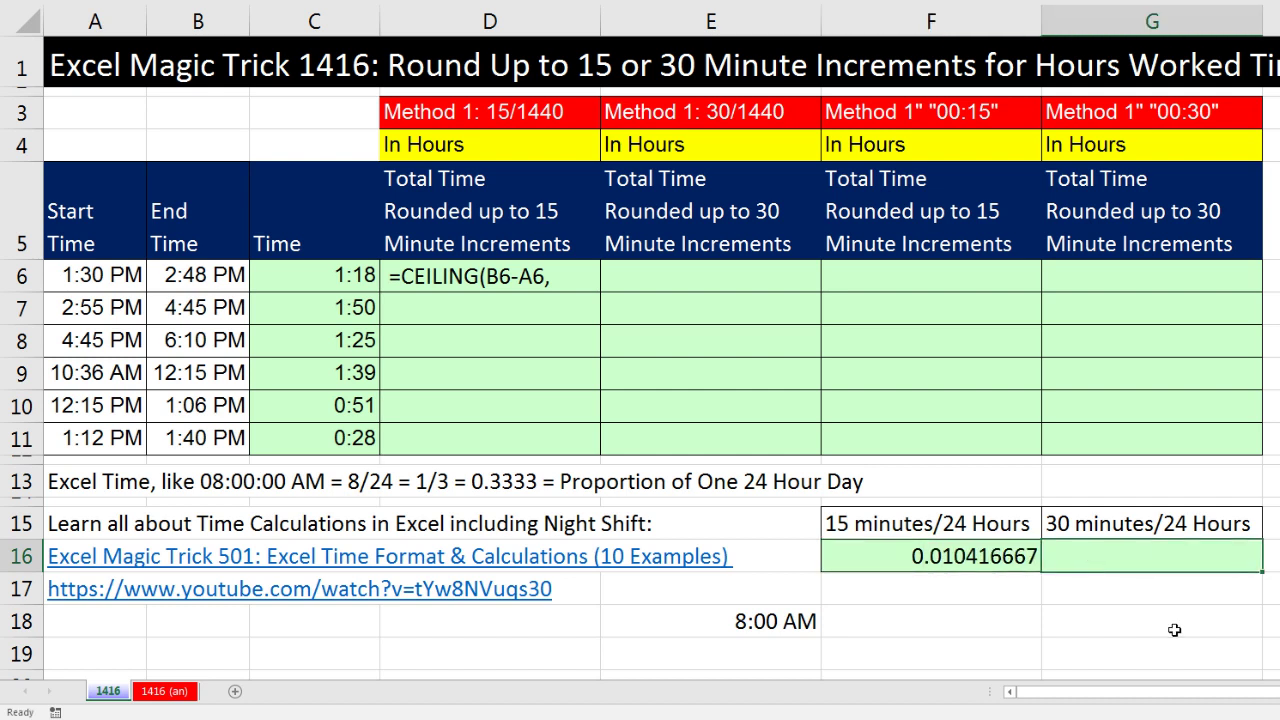
text(=30/1440)
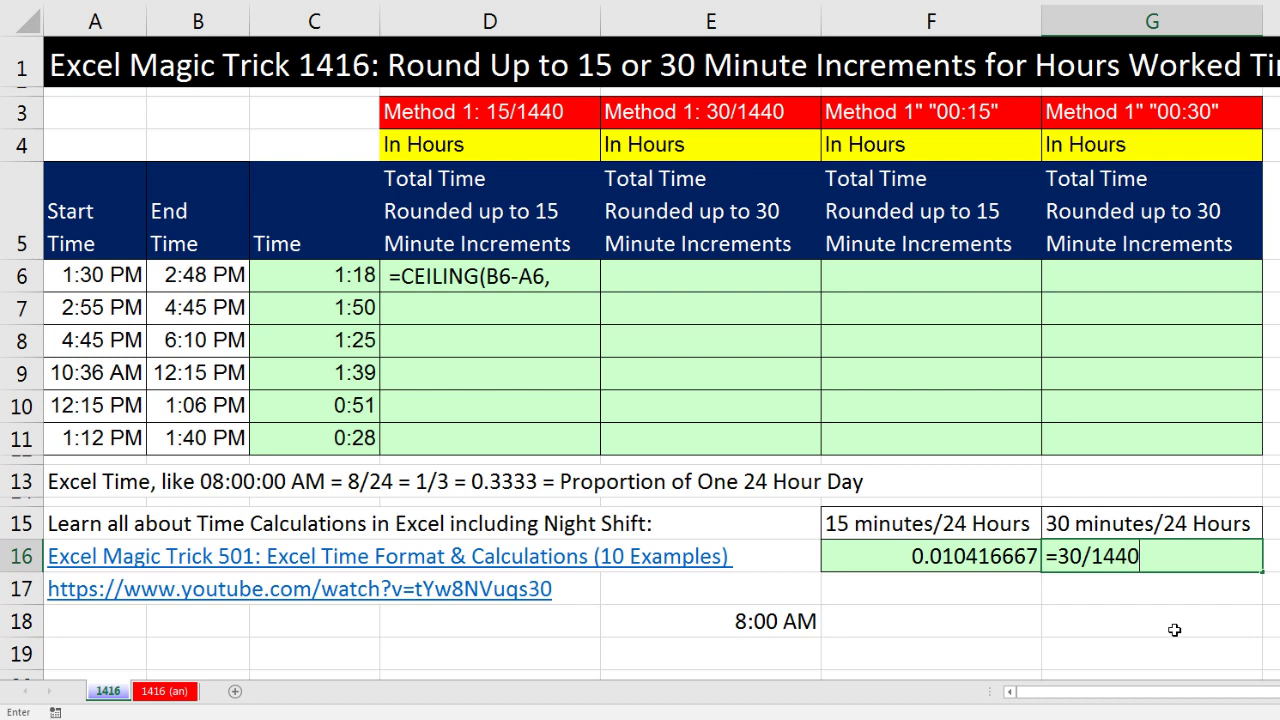
key(Return)
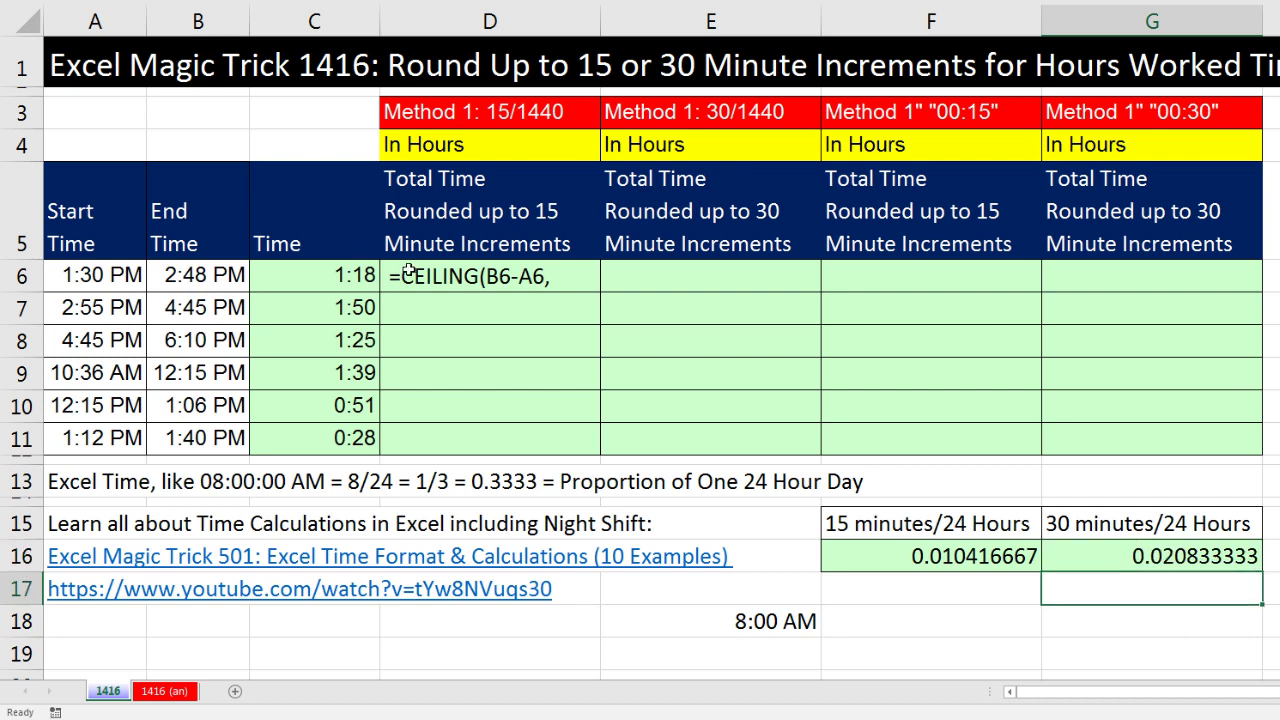
Complete the parked formula in cell D6 as =CEILING(B6-A6,15/1440) and keep the cell selected
click(390, 279)
key(F2)
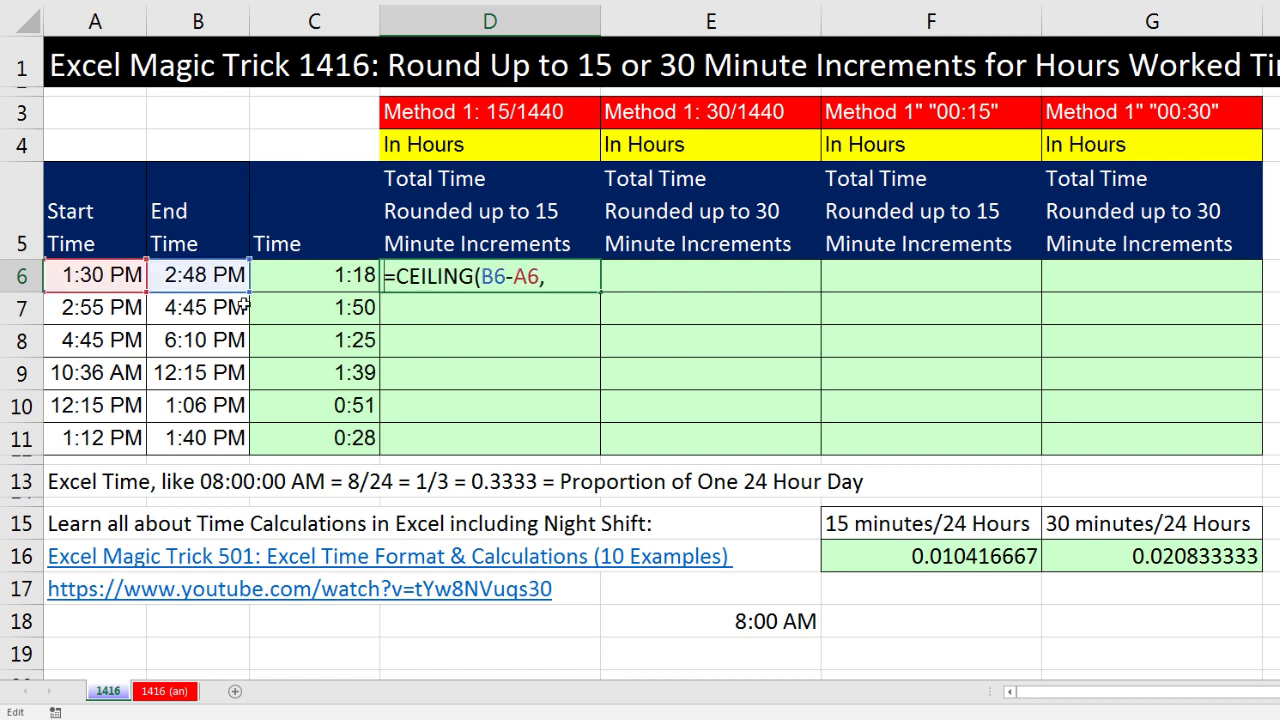
click(560, 290)
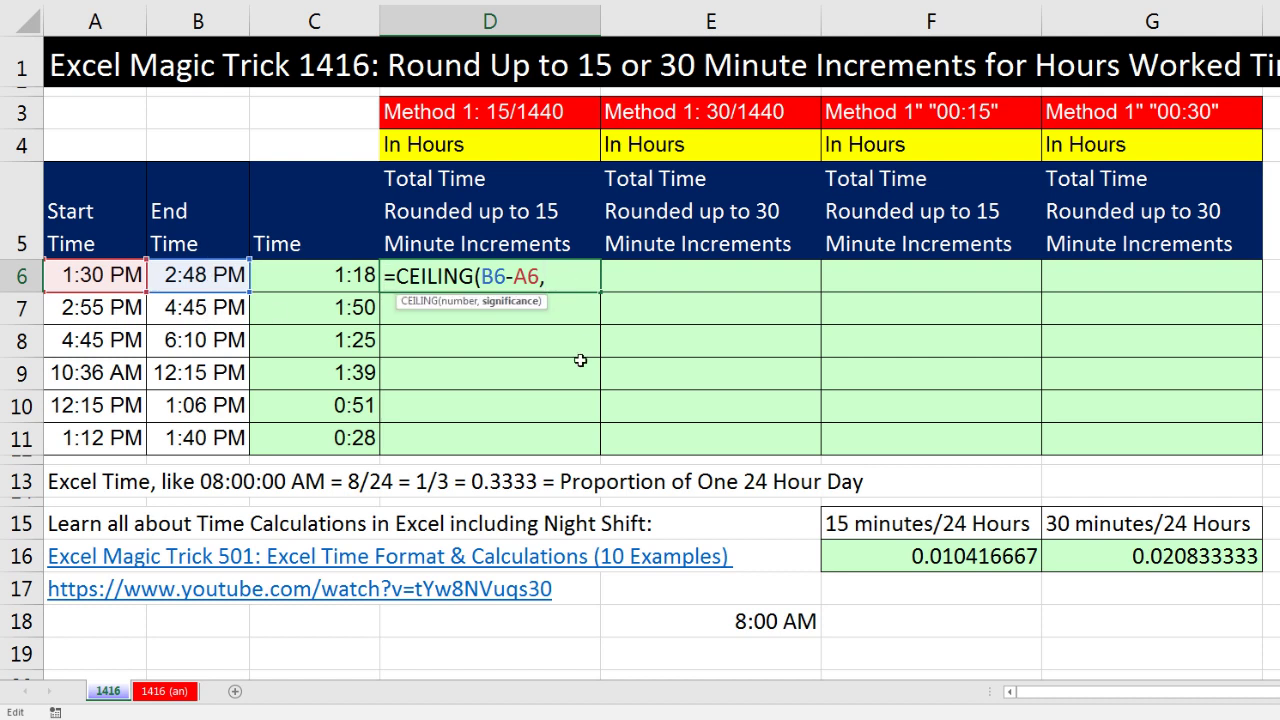
text(15/1440)
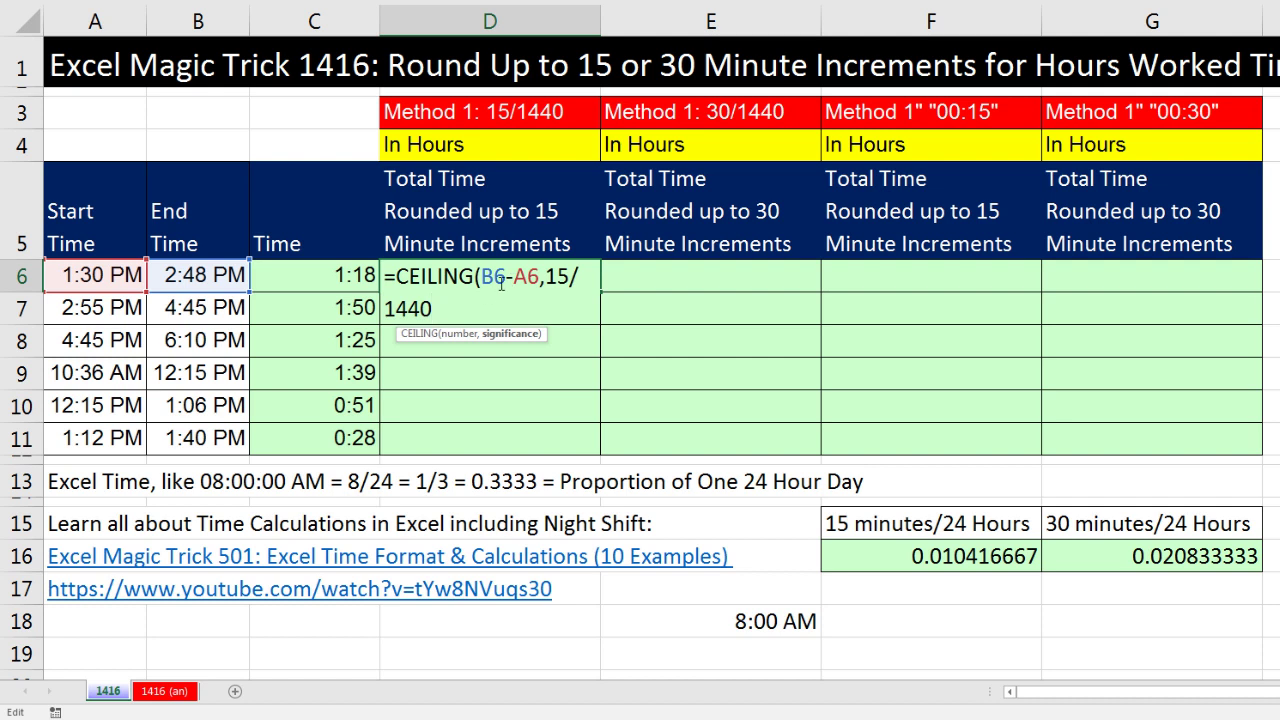
text())
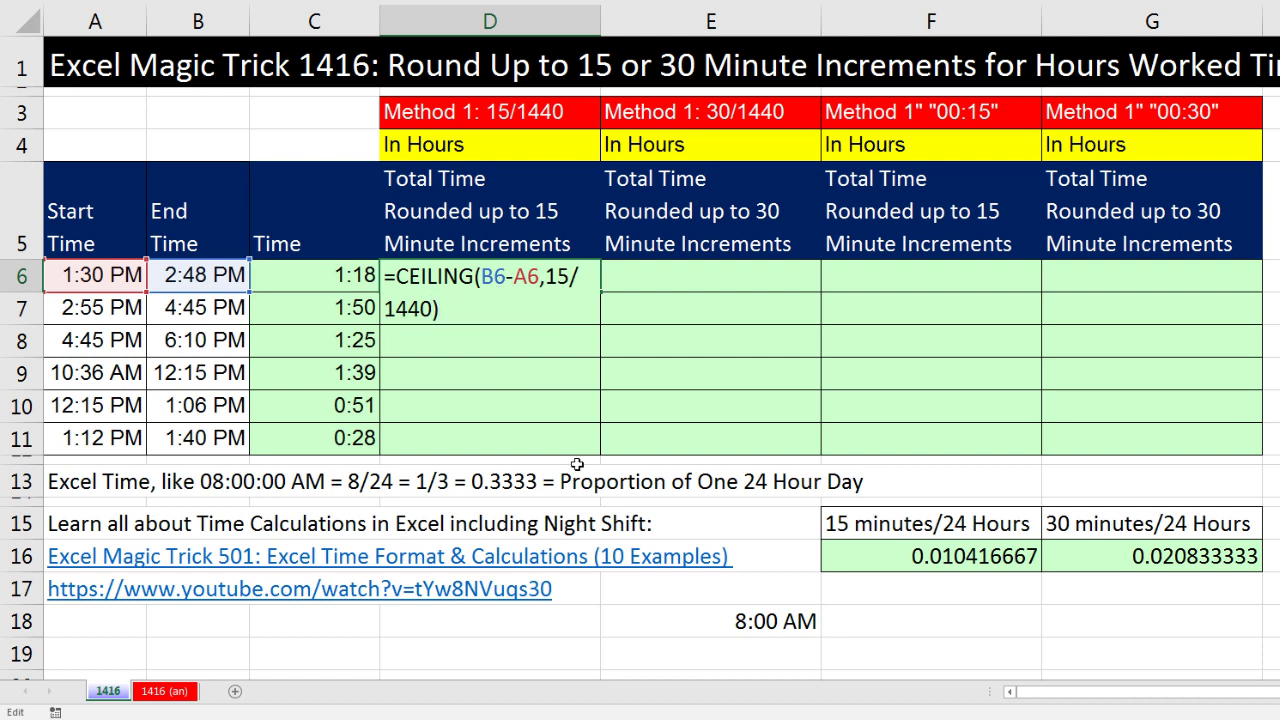
key(ctrl+Return)
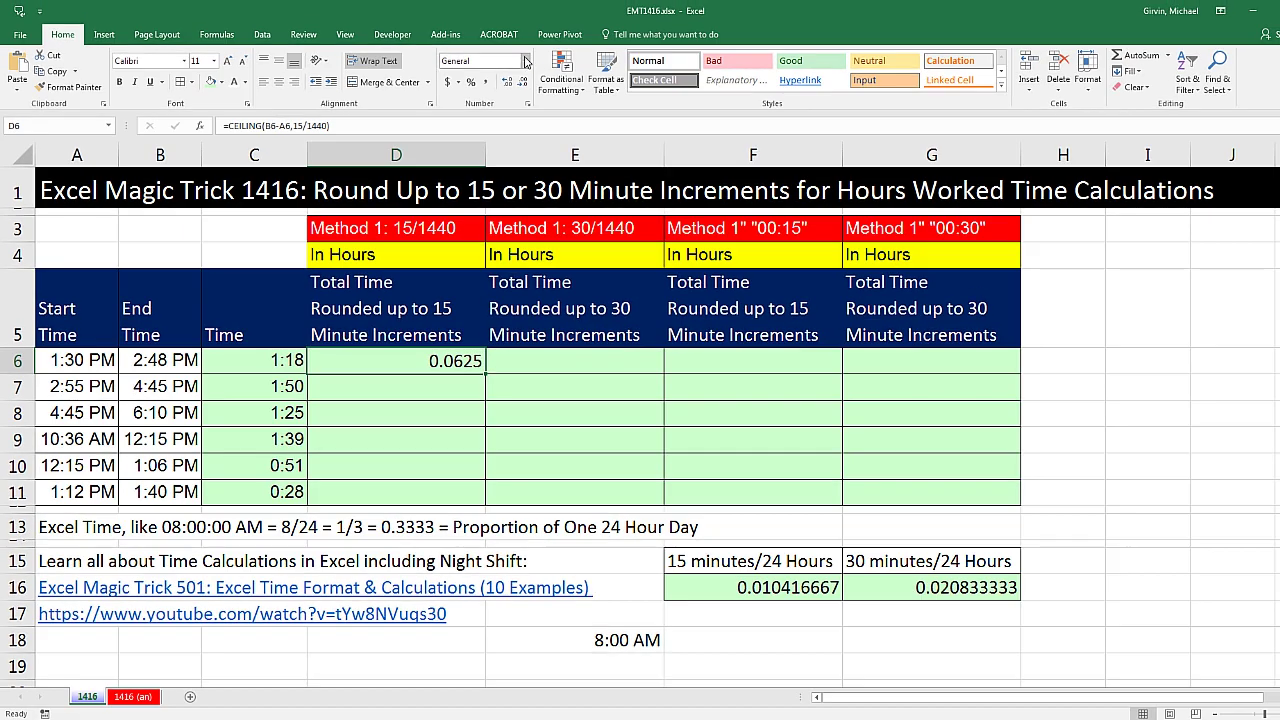
Try the Time number format on cell D6 and undo it
click(527, 62)
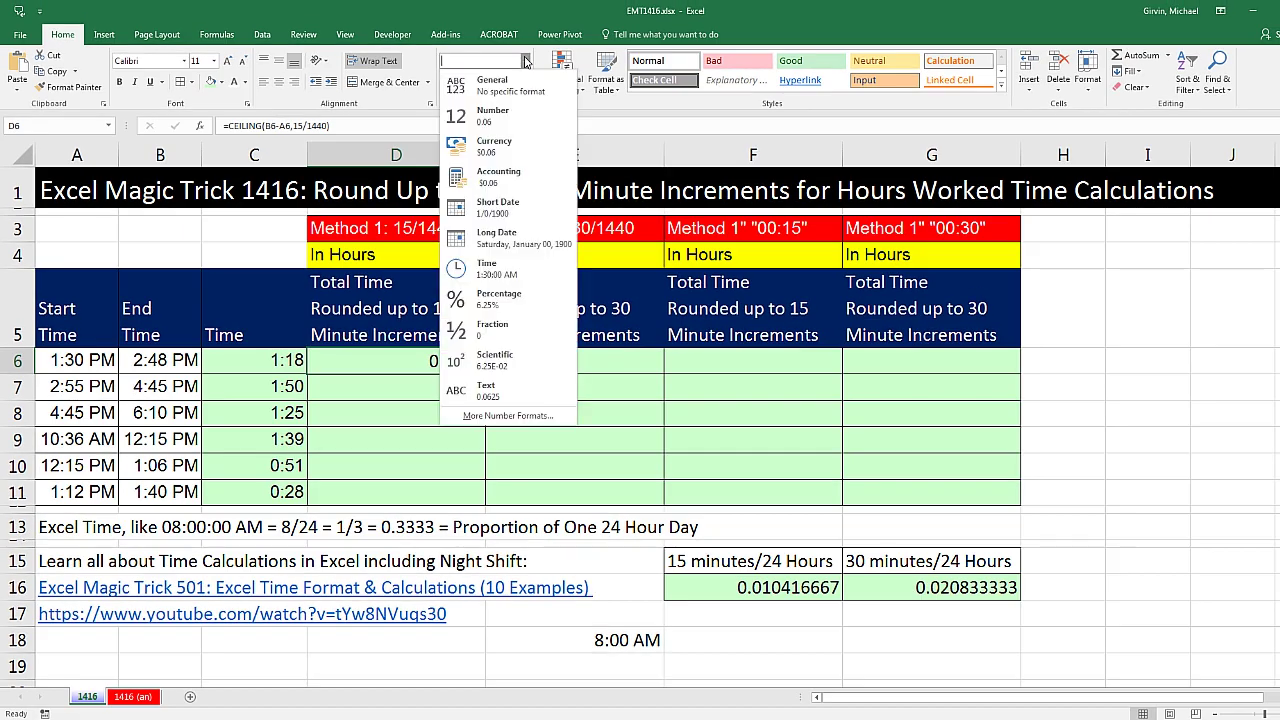
click(495, 266)
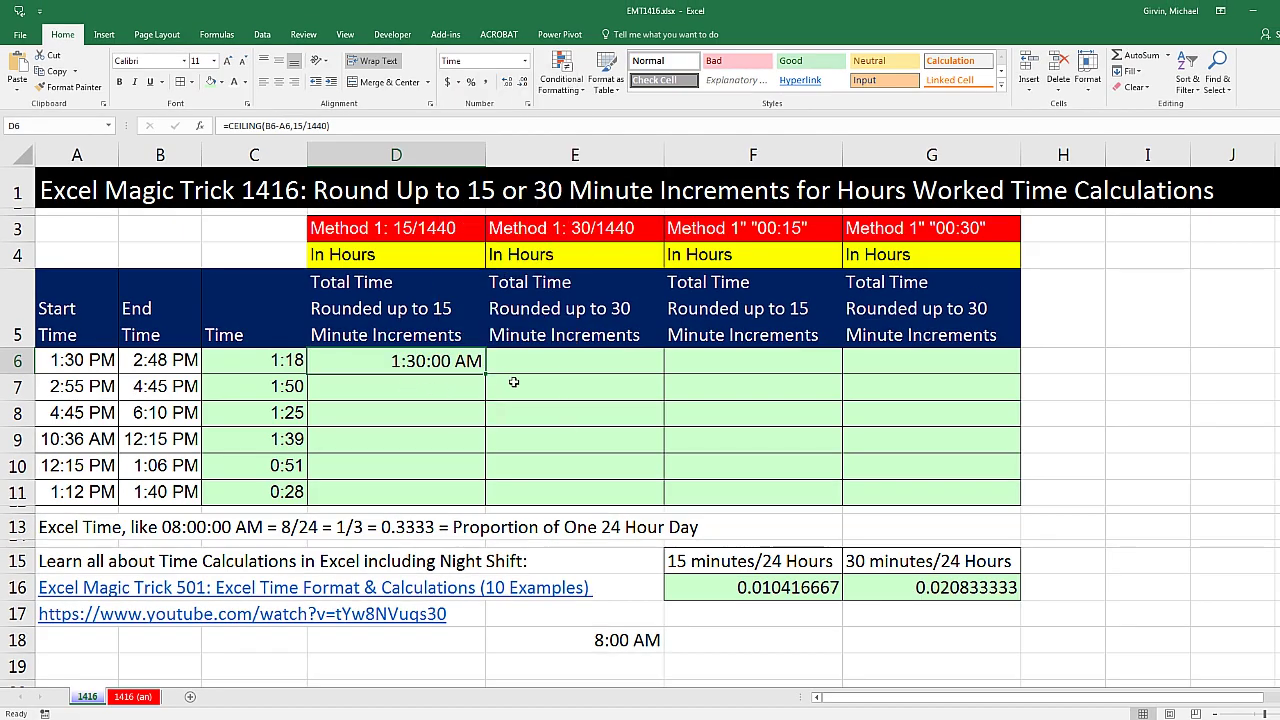
key(ctrl+z)
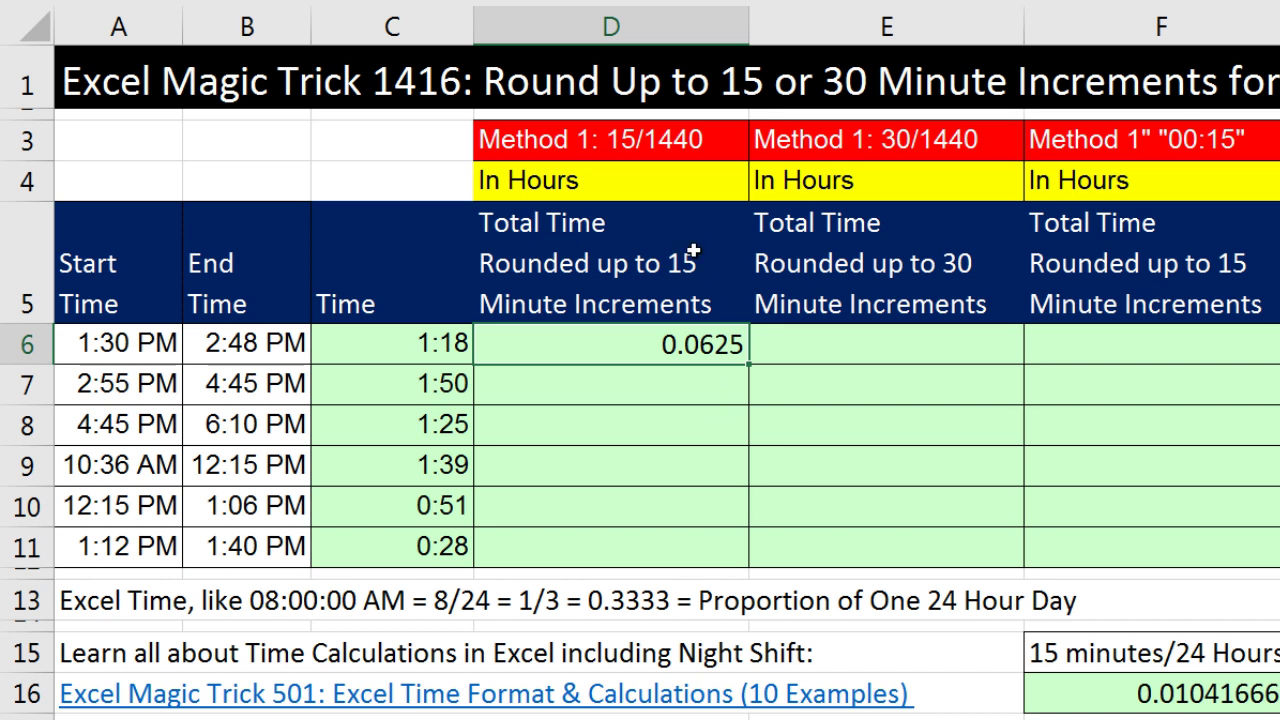
Multiply the D6 CEILING formula by 24 to convert it to hours, and format the cell as General
key(F2)
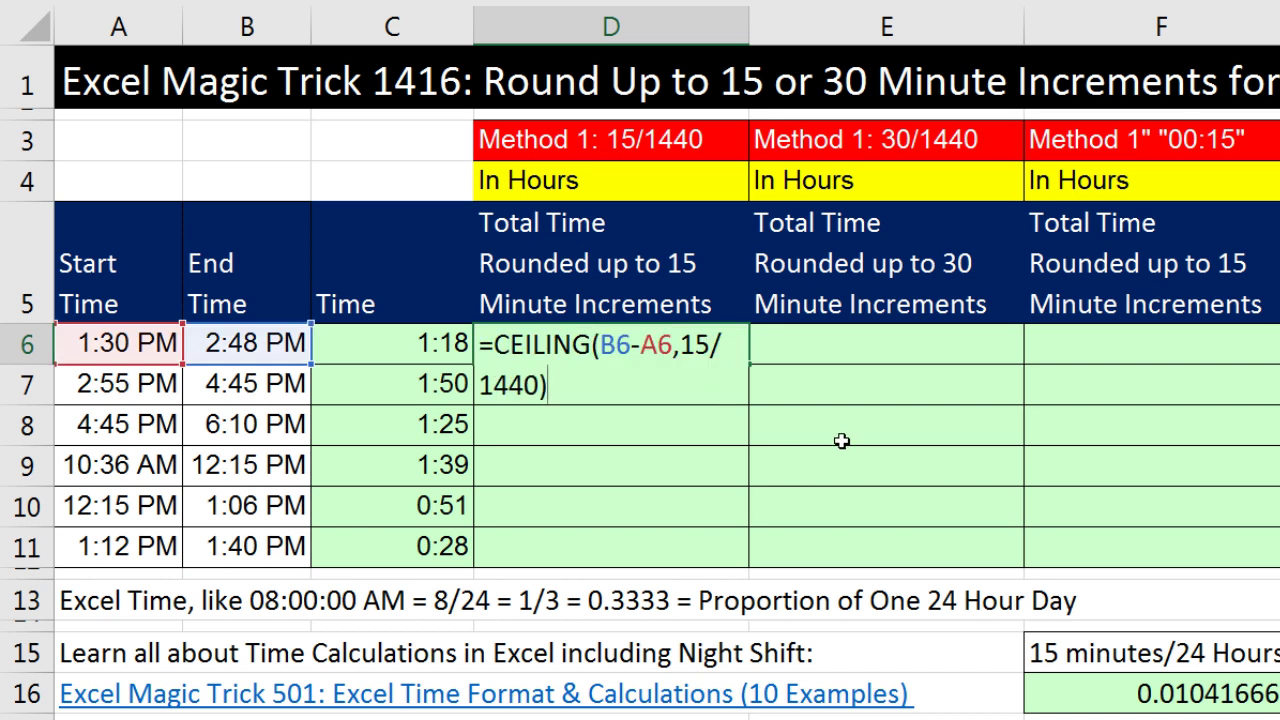
text(*24)
key(ctrl+Return)
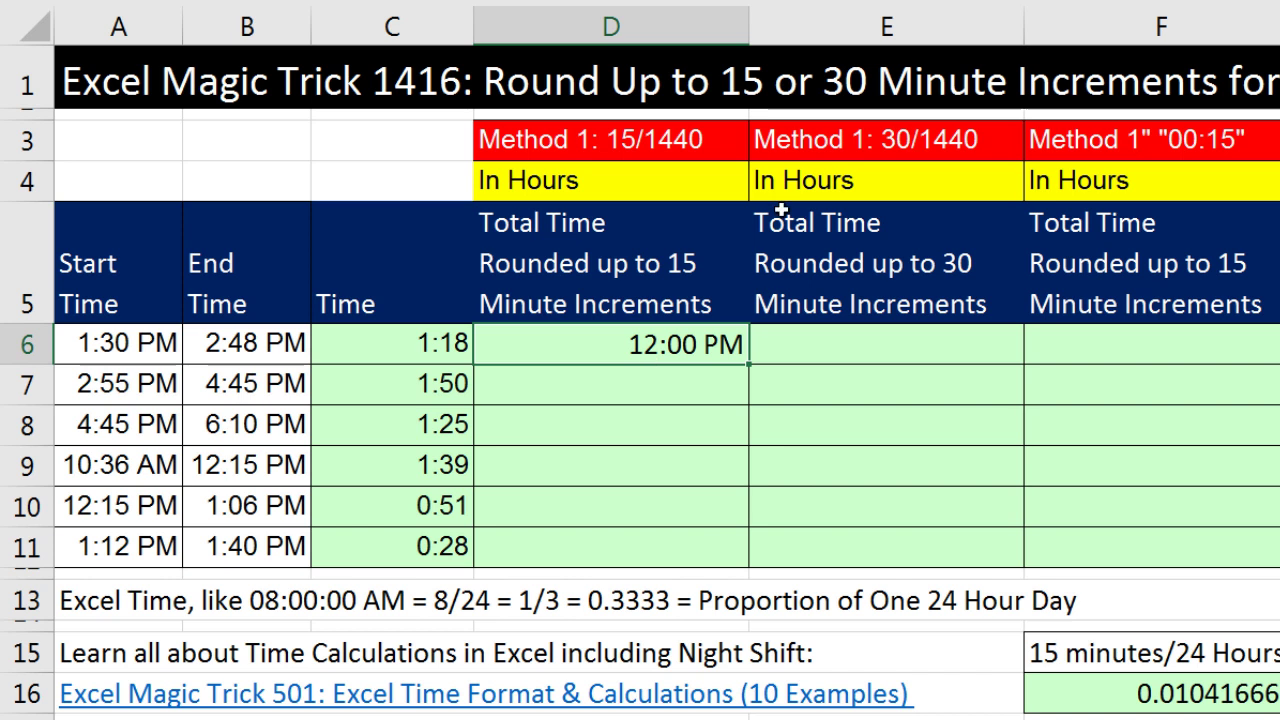
click(870, 0)
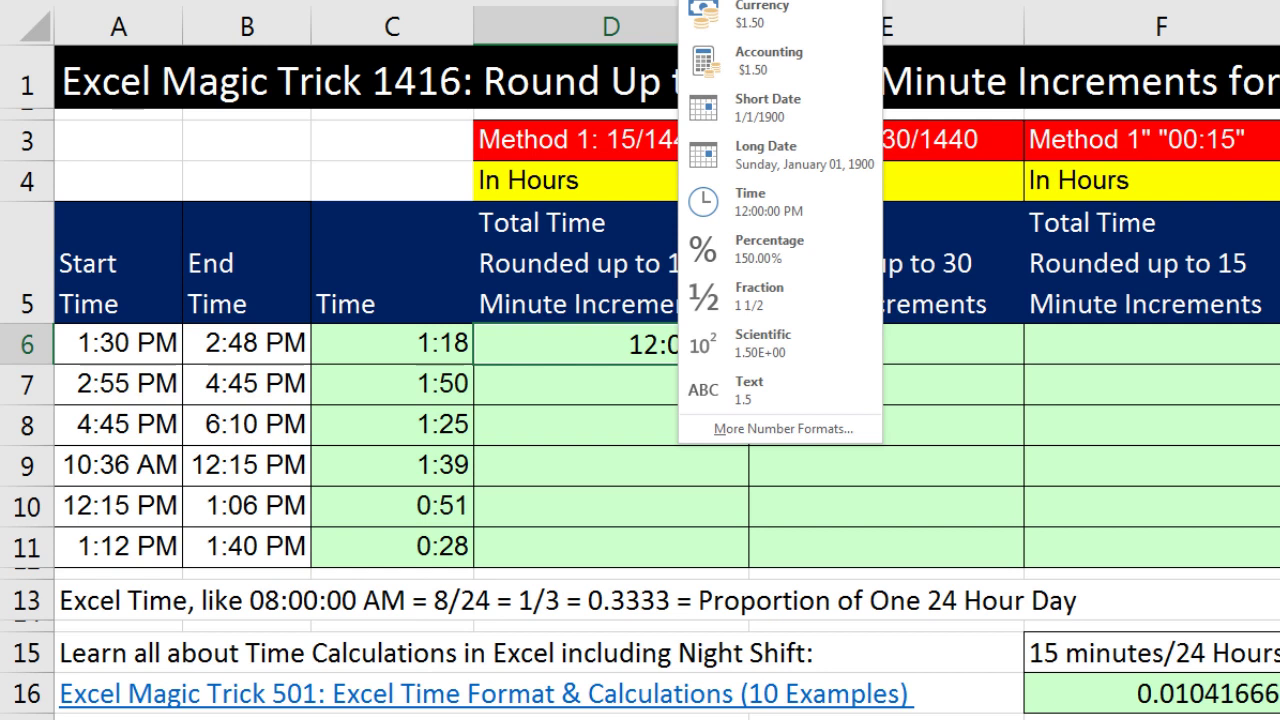
click(770, 0)
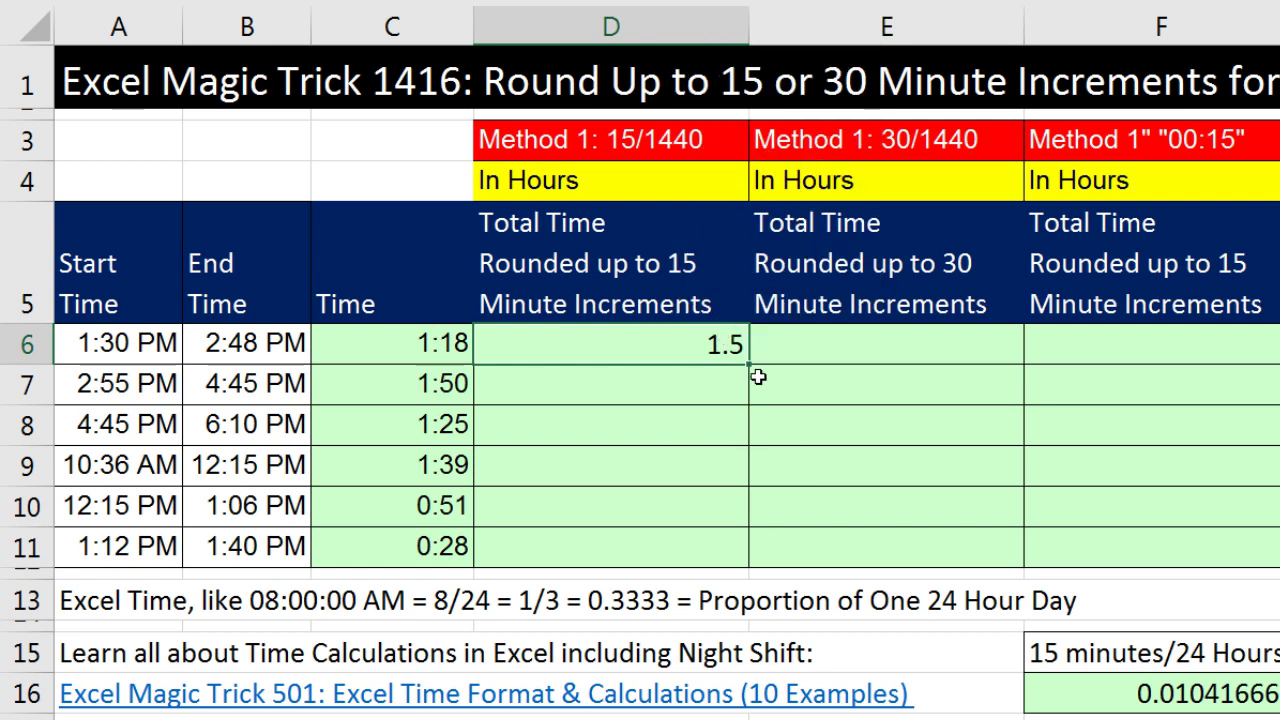
Fill the D6 formula down through D11 and check the cell references in the last cell
double_click(748, 364)
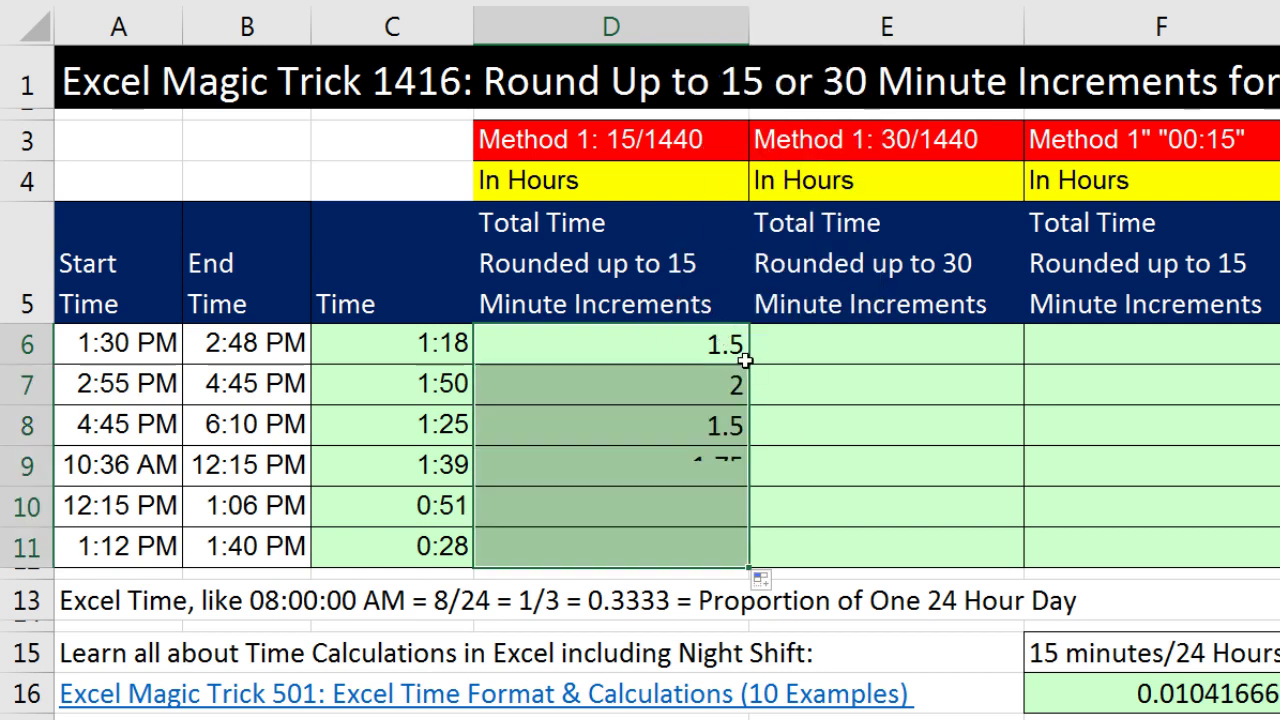
click(618, 548)
key(F2)
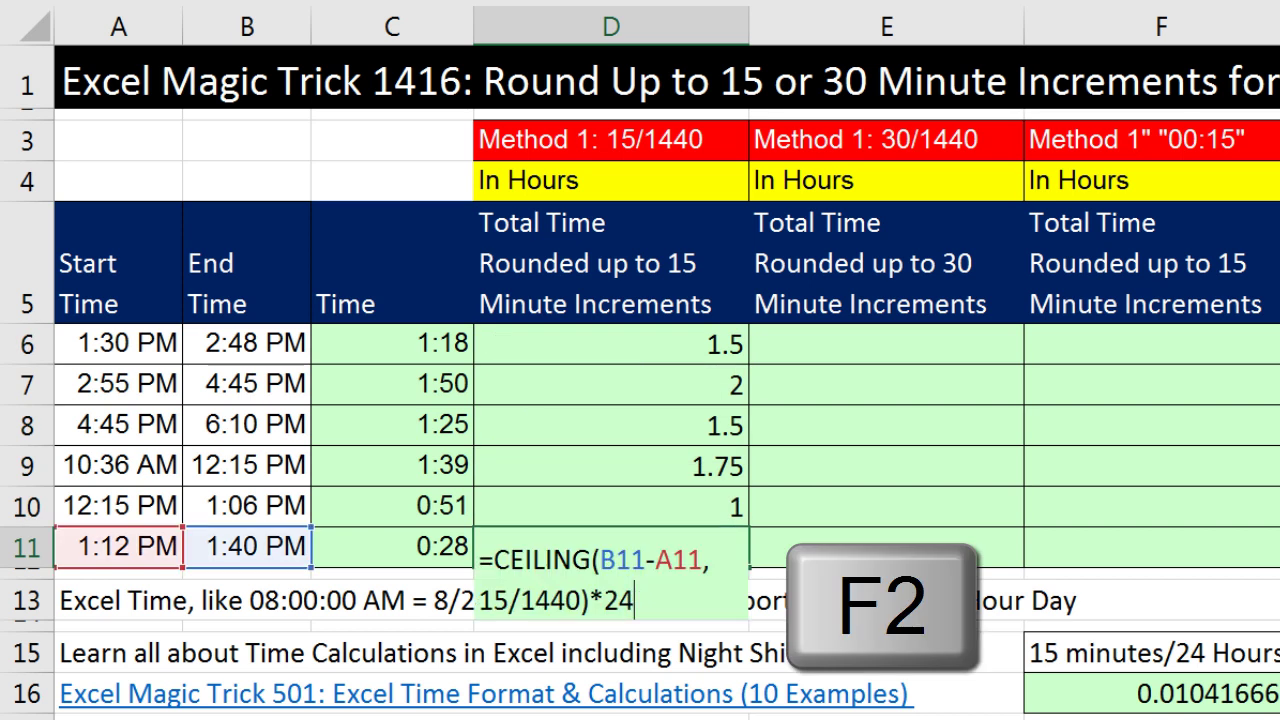
key(Escape)
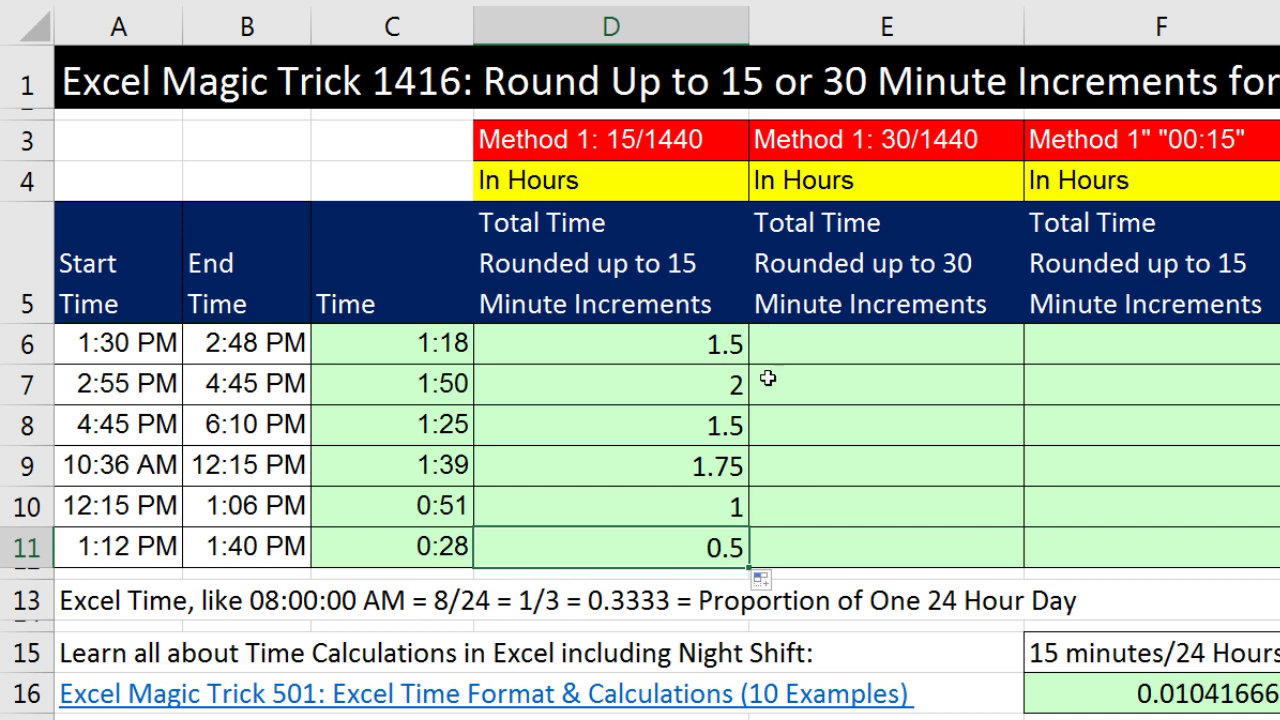
Copy the D6 formula text into cell E6 and change its increment to 30, giving =CEILING(B6-A6,30/1440)*24
click(612, 353)
key(F2)
drag(480, 344, 665, 397)
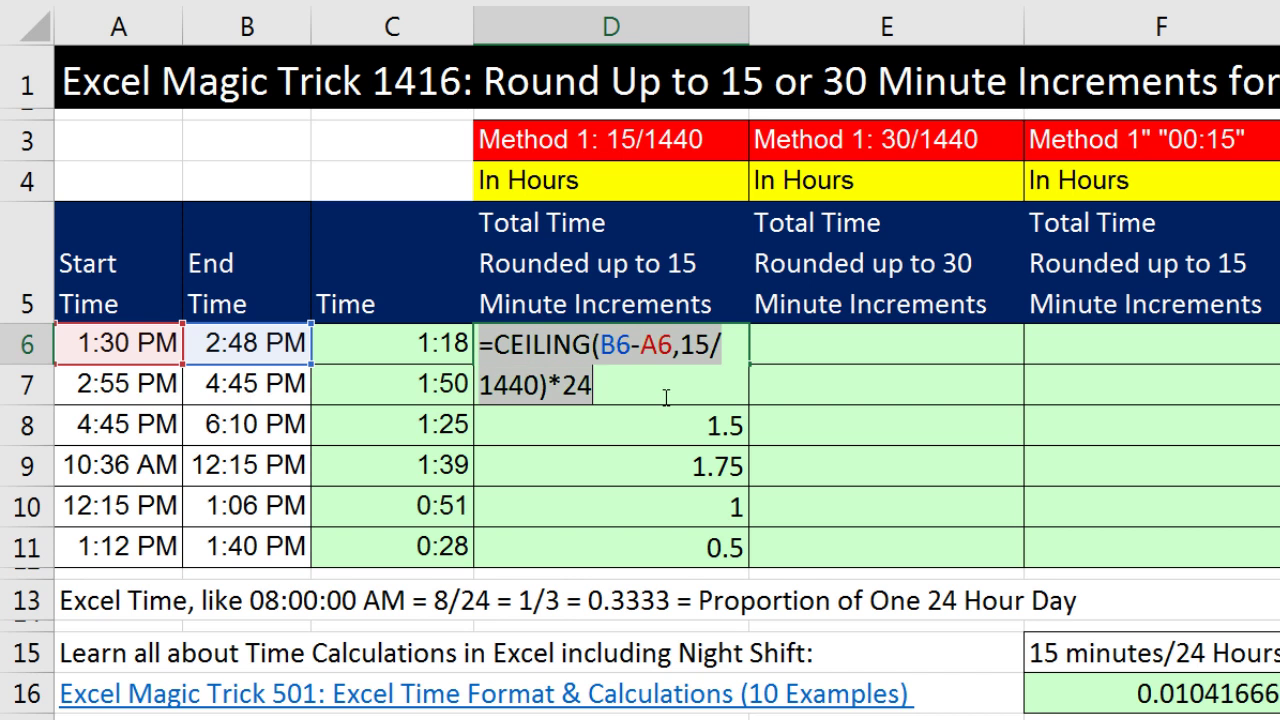
key(ctrl+c)
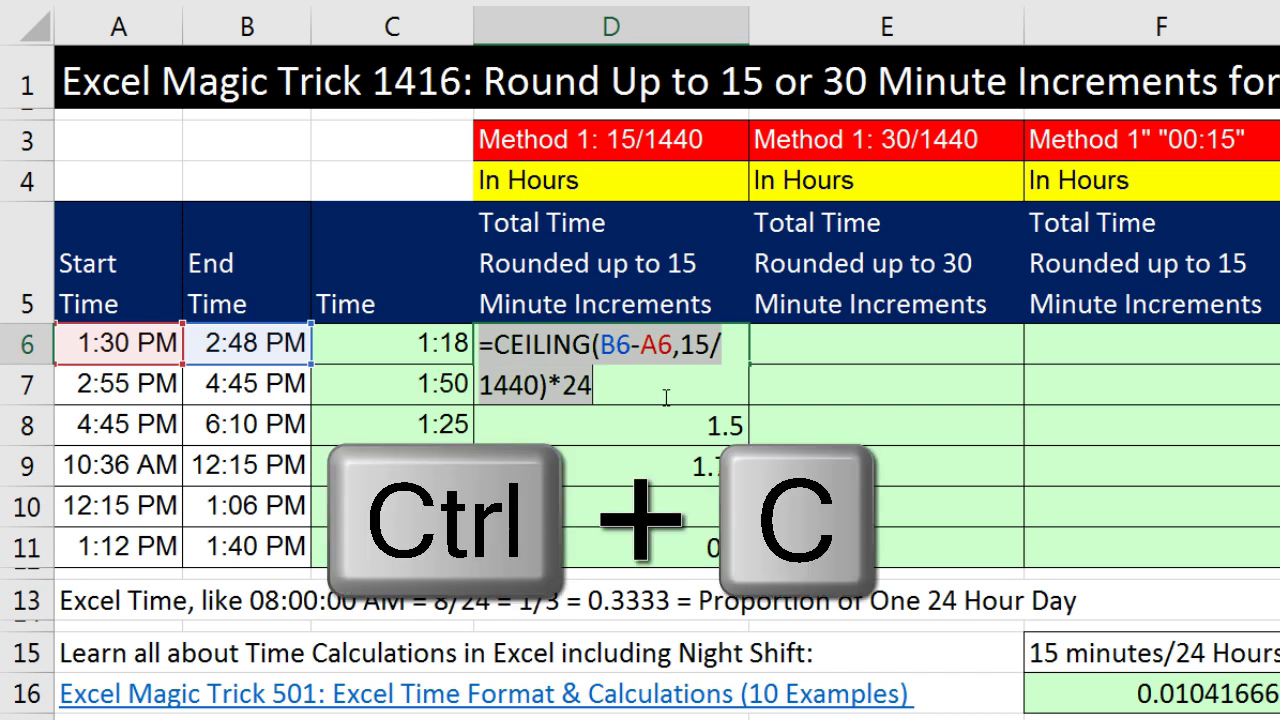
click(846, 348)
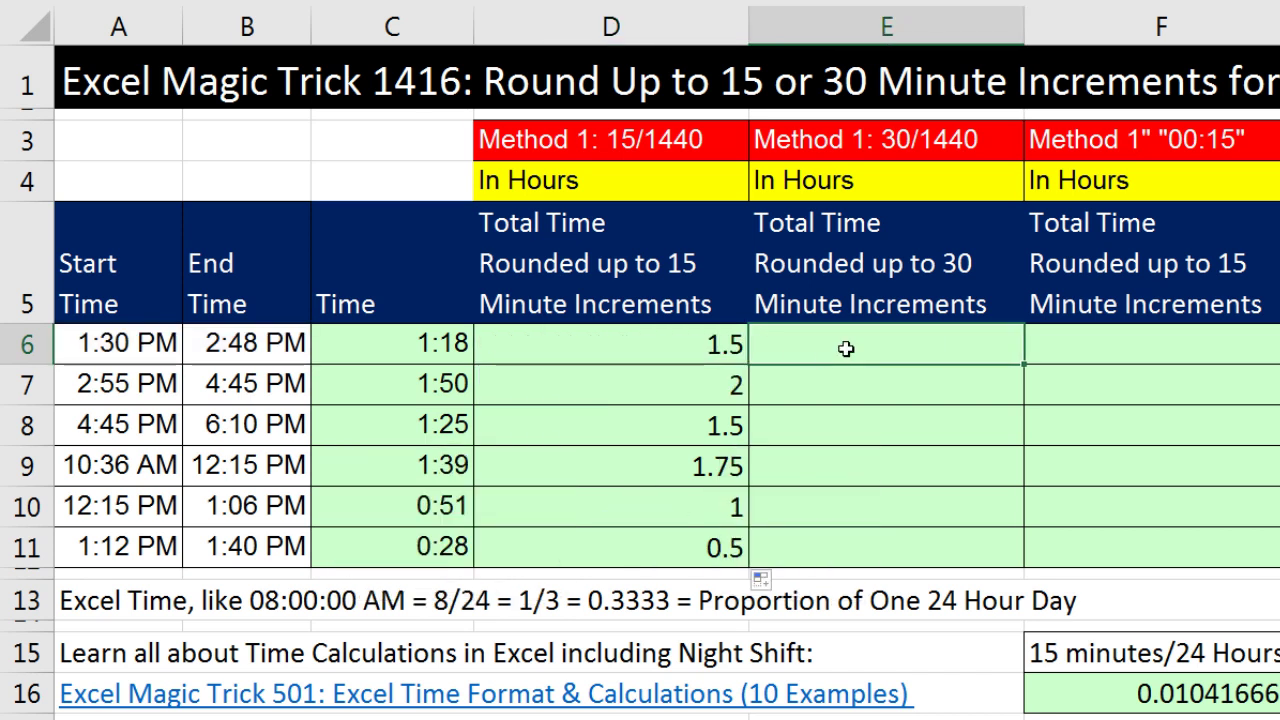
key(F2)
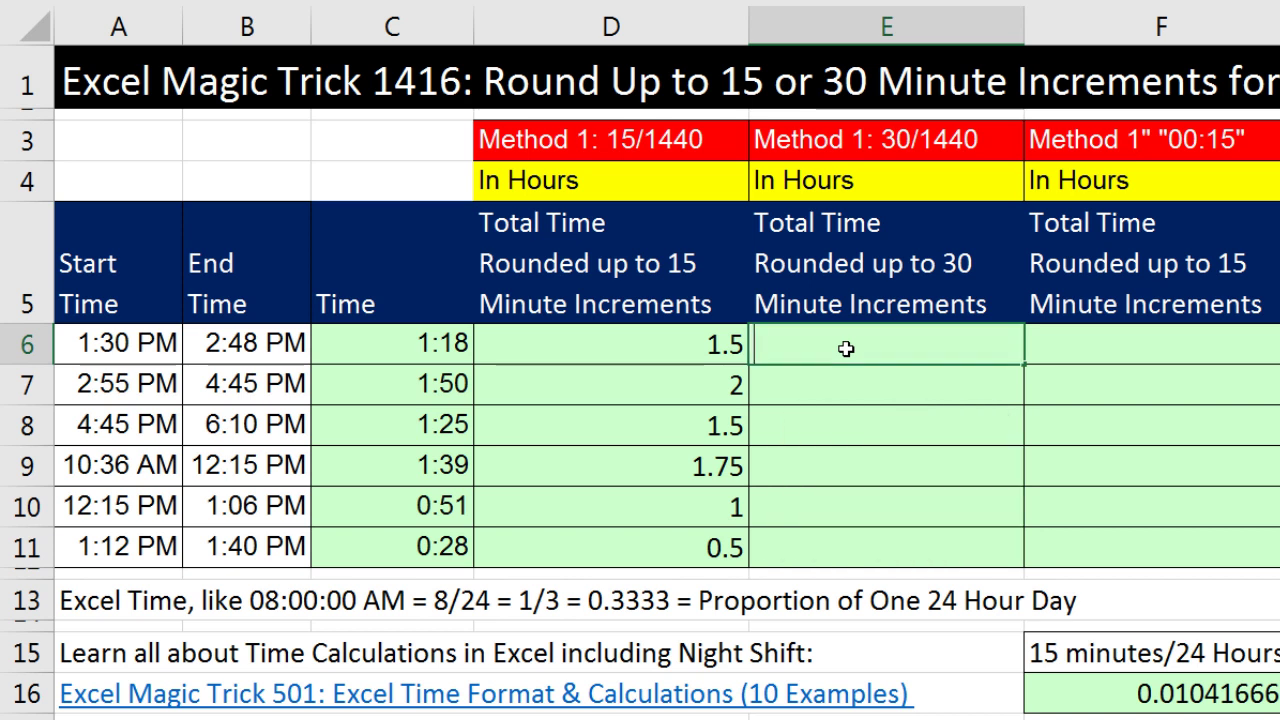
key(ctrl+v)
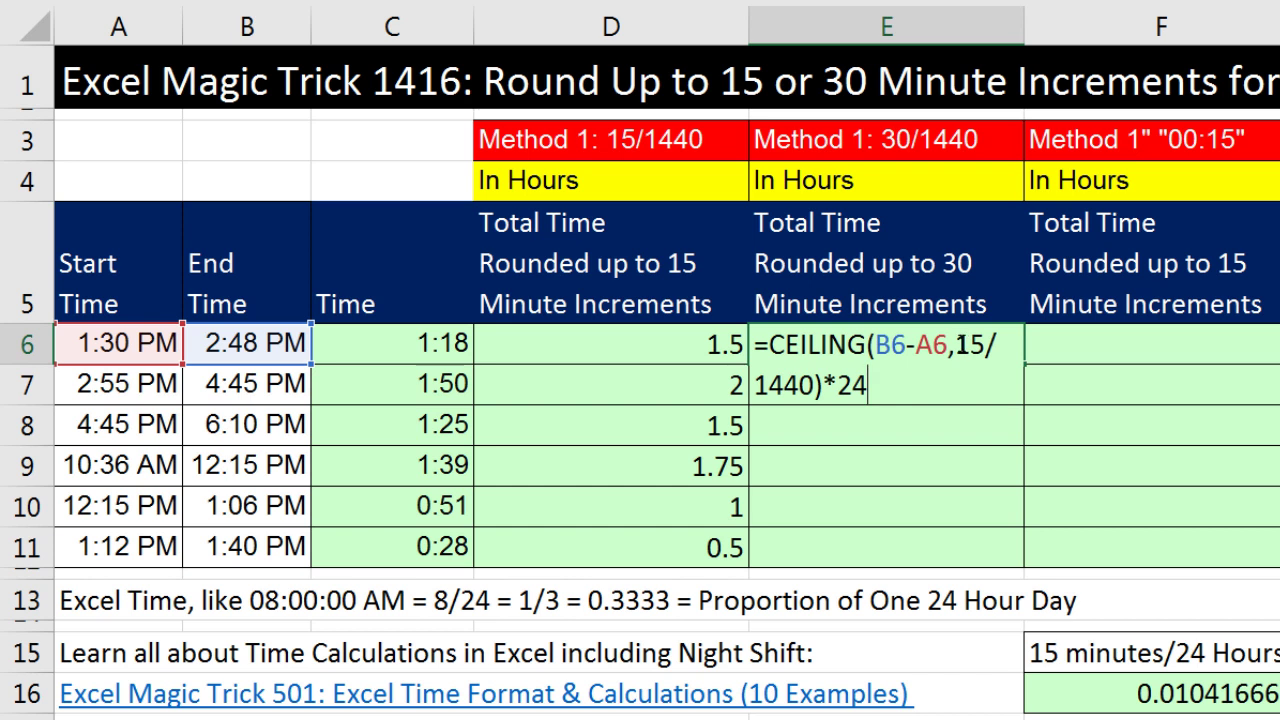
double_click(968, 344)
text(30)
key(ctrl+Return)
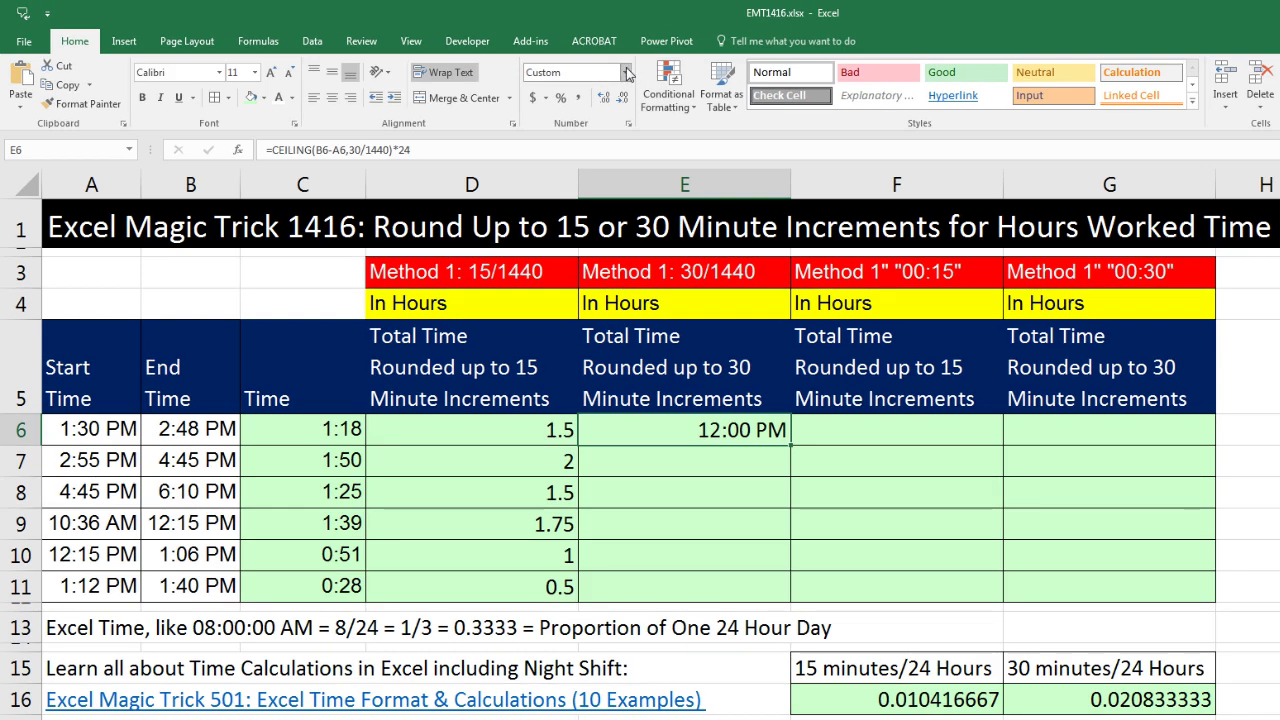
Format cell E6 as General and fill its 30-minute CEILING formula down through E11
click(628, 74)
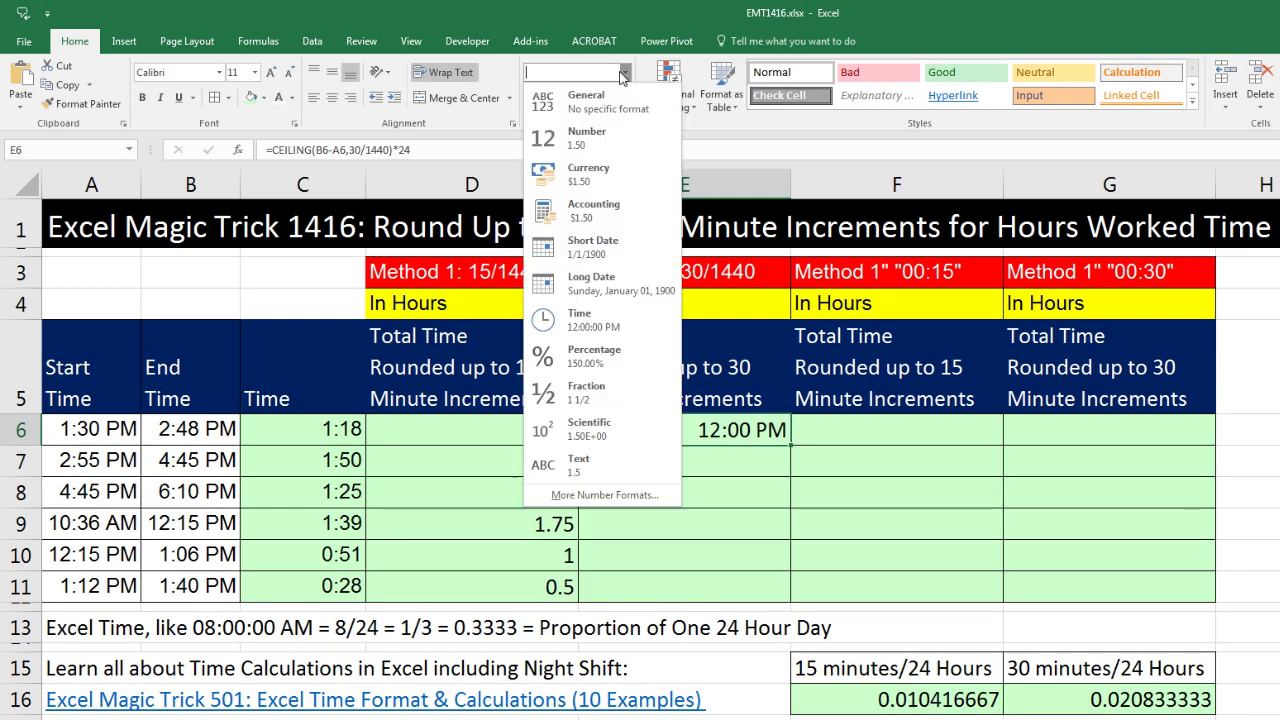
click(853, 475)
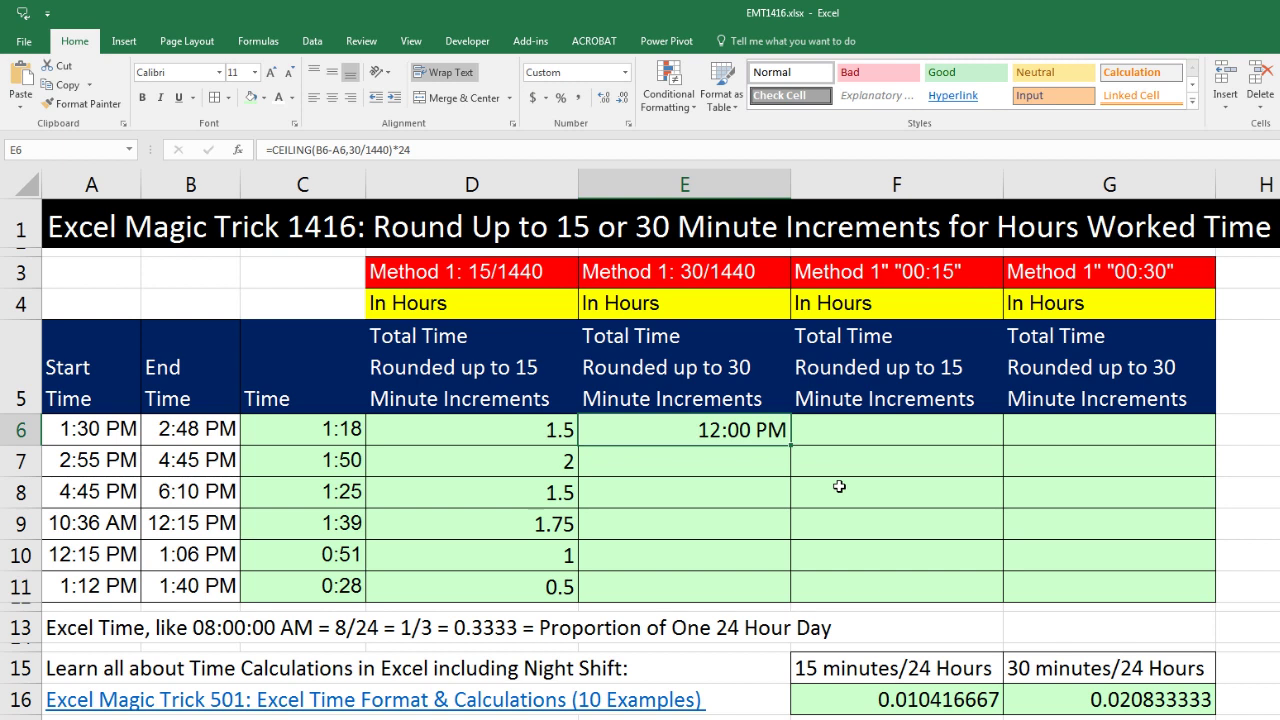
key(ctrl+shift+grave)
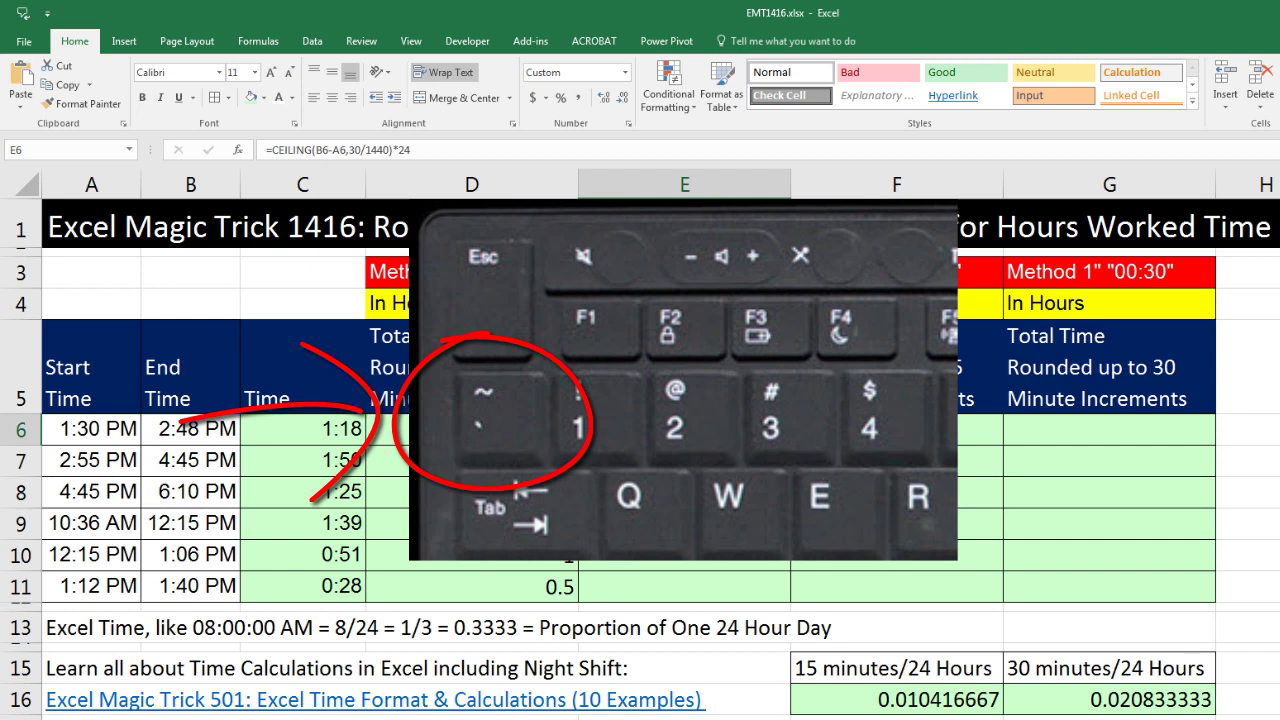
key(ctrl+shift+grave)
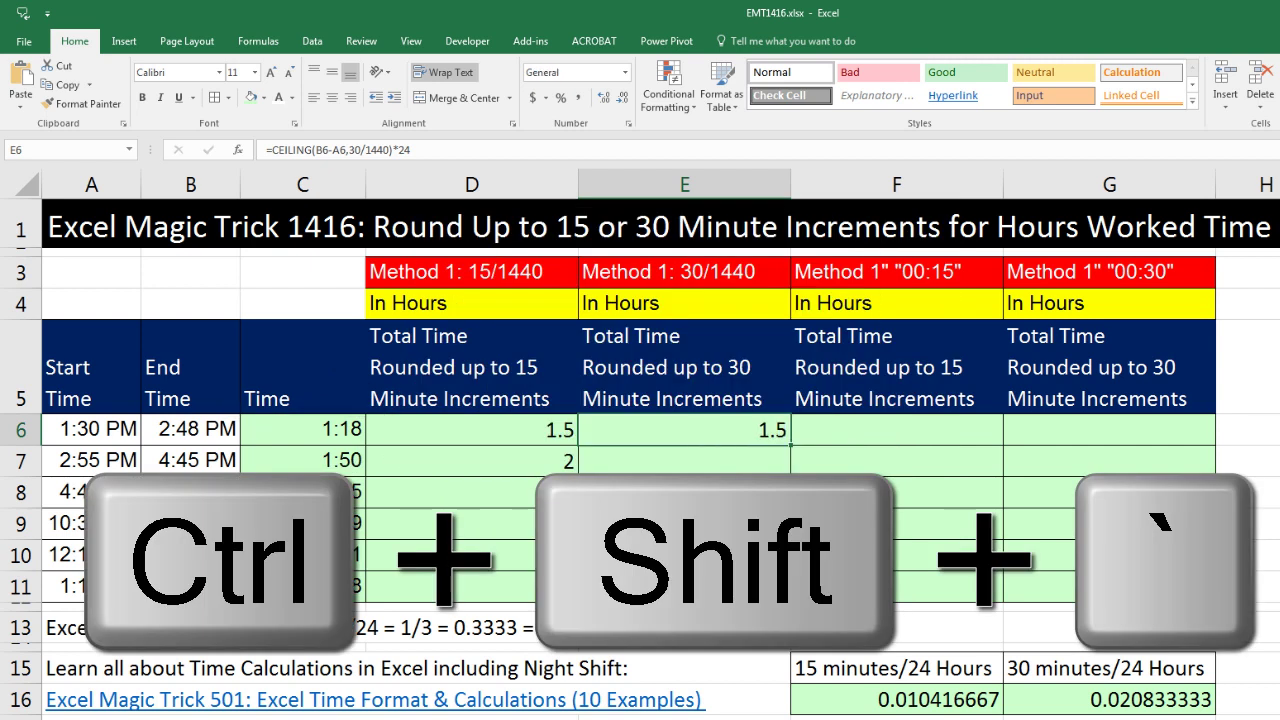
double_click(791, 445)
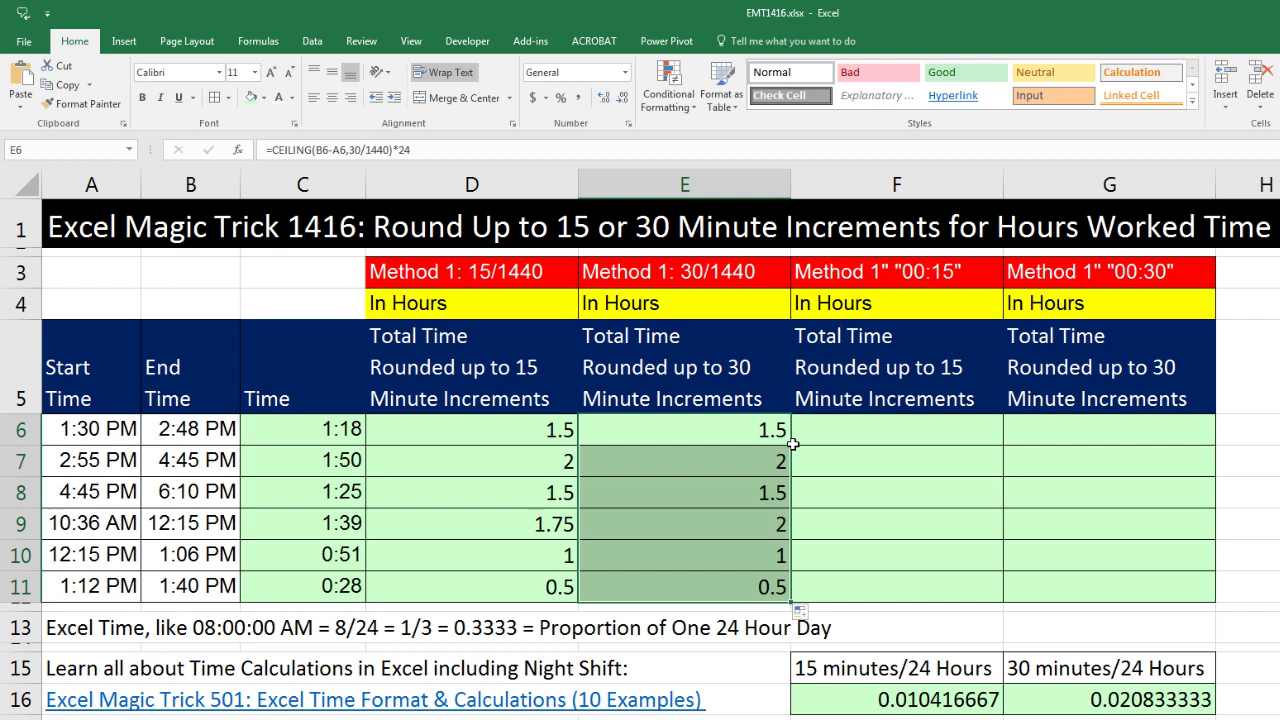
click(307, 527)
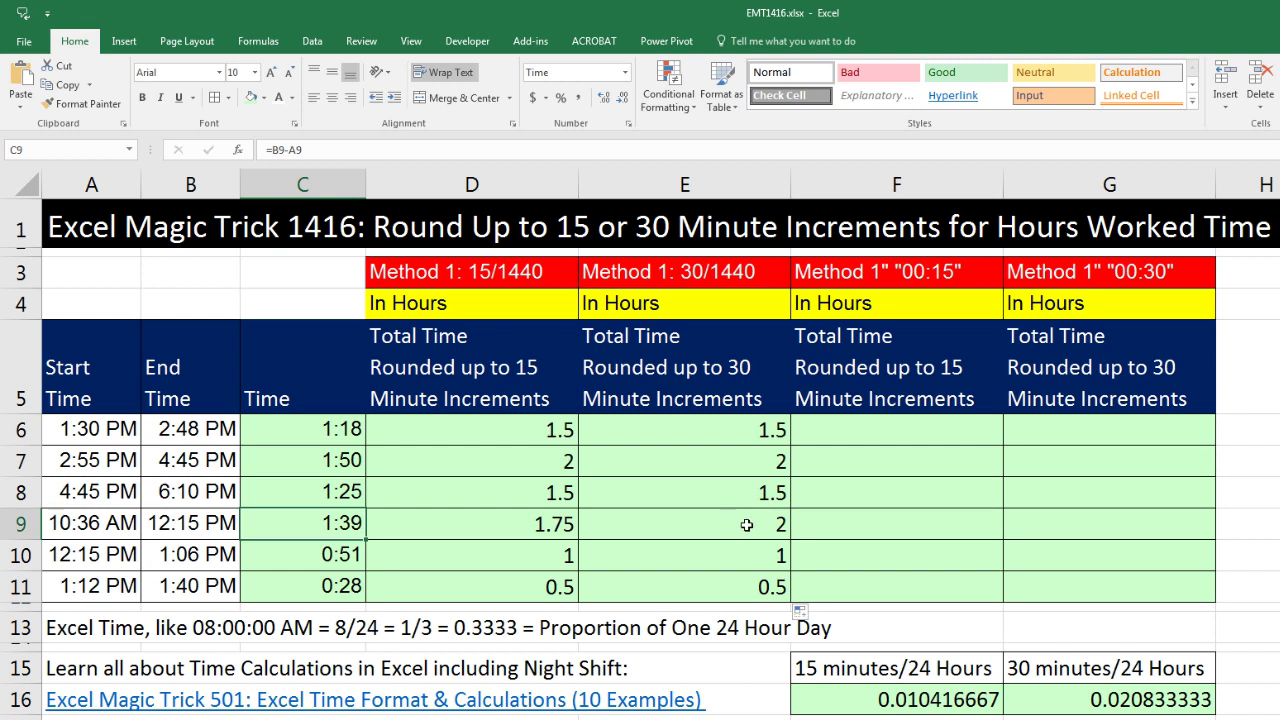
Paste the copied CEILING formula text into F6 and replace its 15/1440 increment with "00:15", giving =CEILING(B6-A6,"00:15")*24
click(873, 432)
key(F2)
key(ctrl+v)
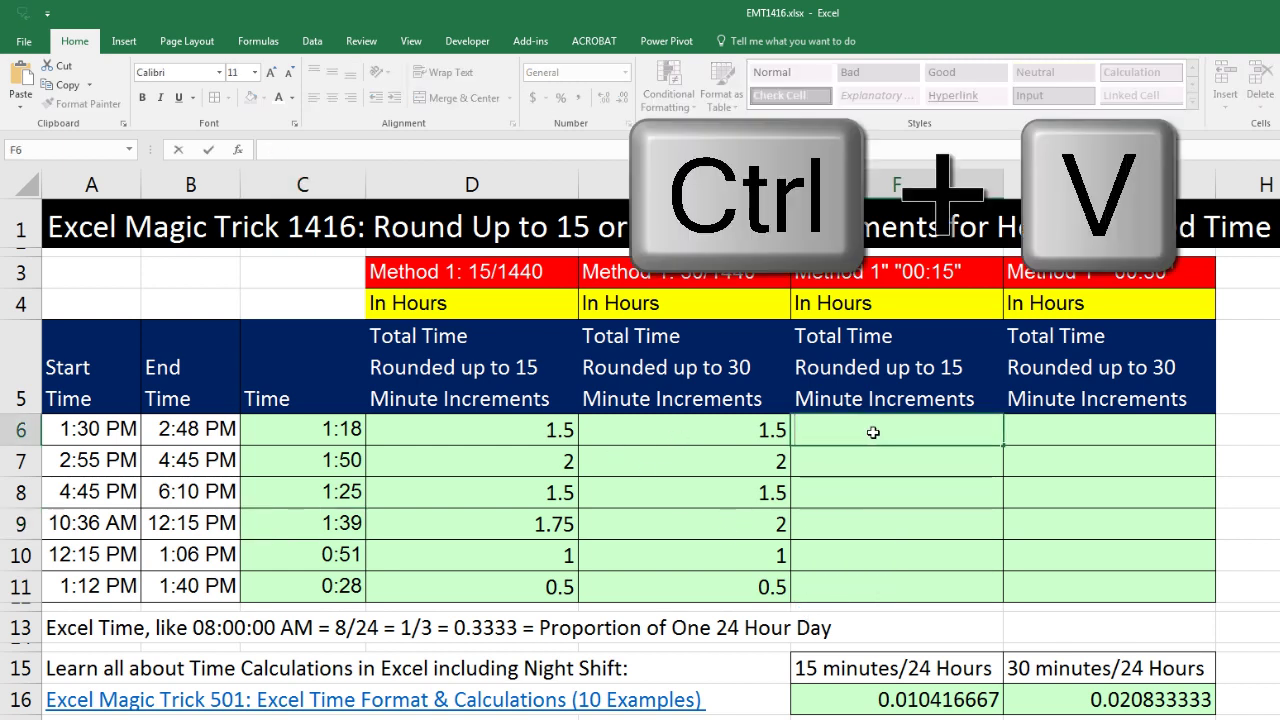
drag(950, 431, 966, 432)
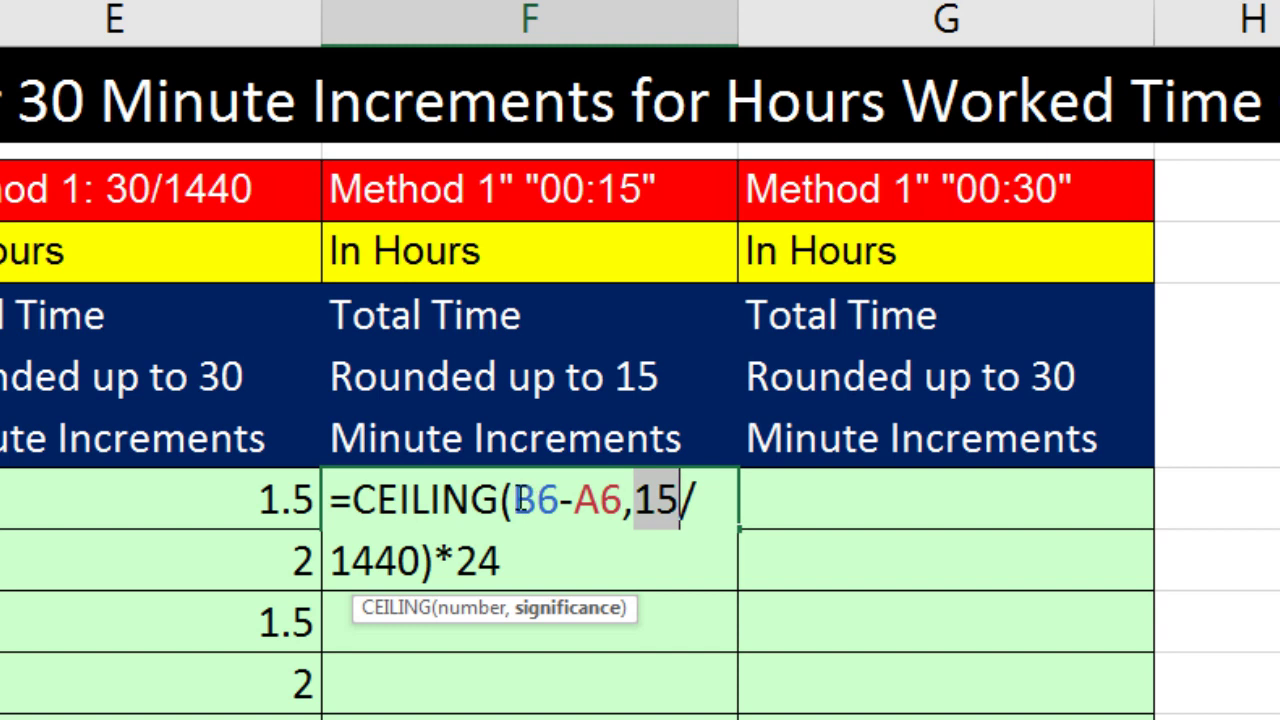
click(515, 500)
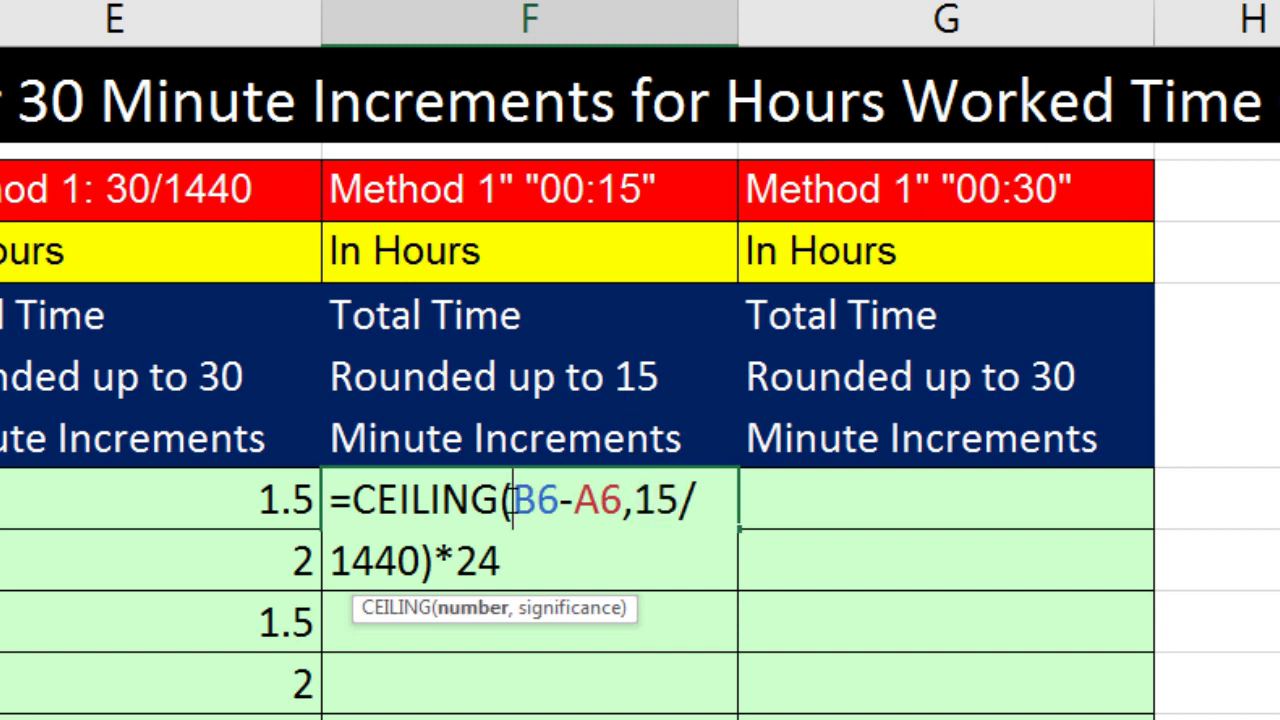
click(568, 610)
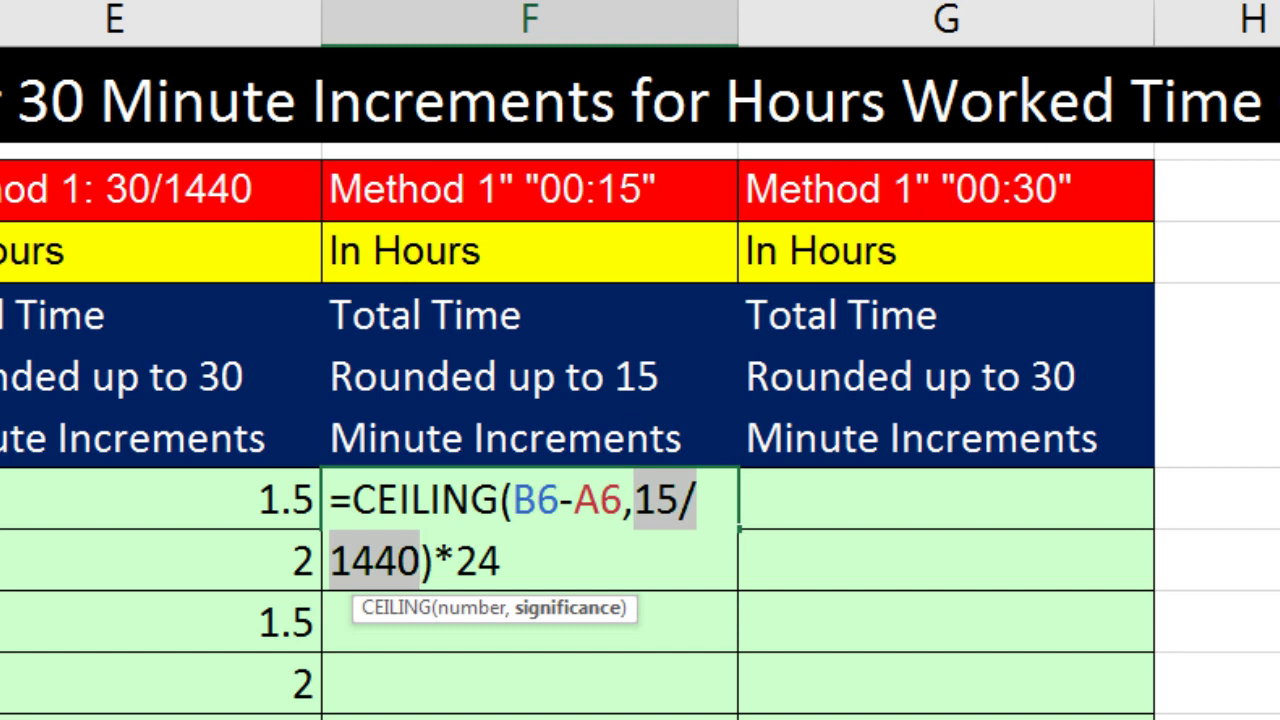
text(")
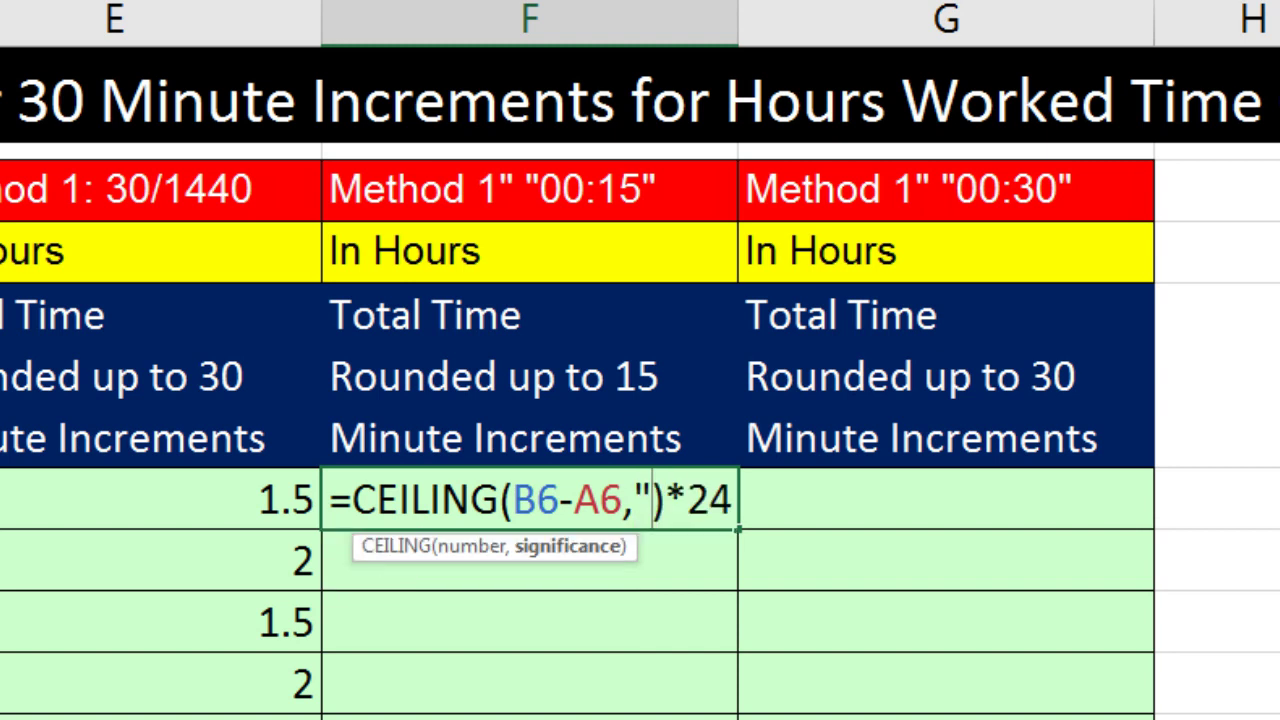
text(00:)
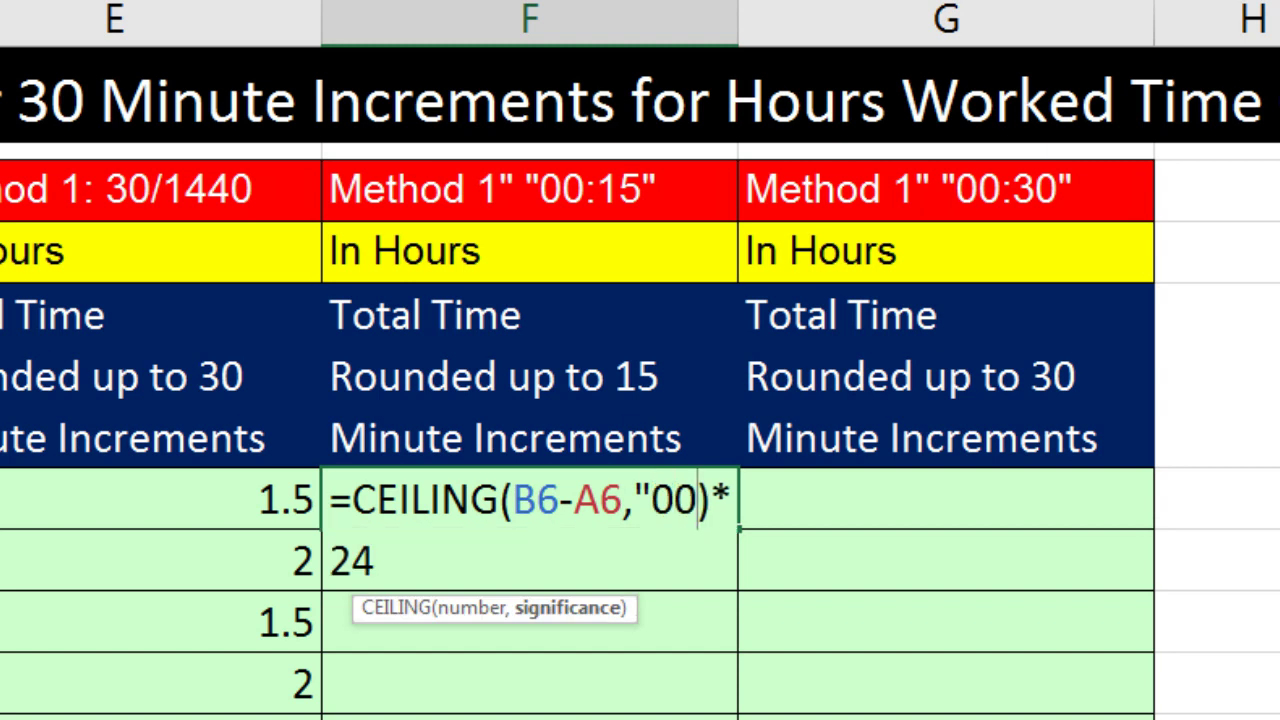
text(15)
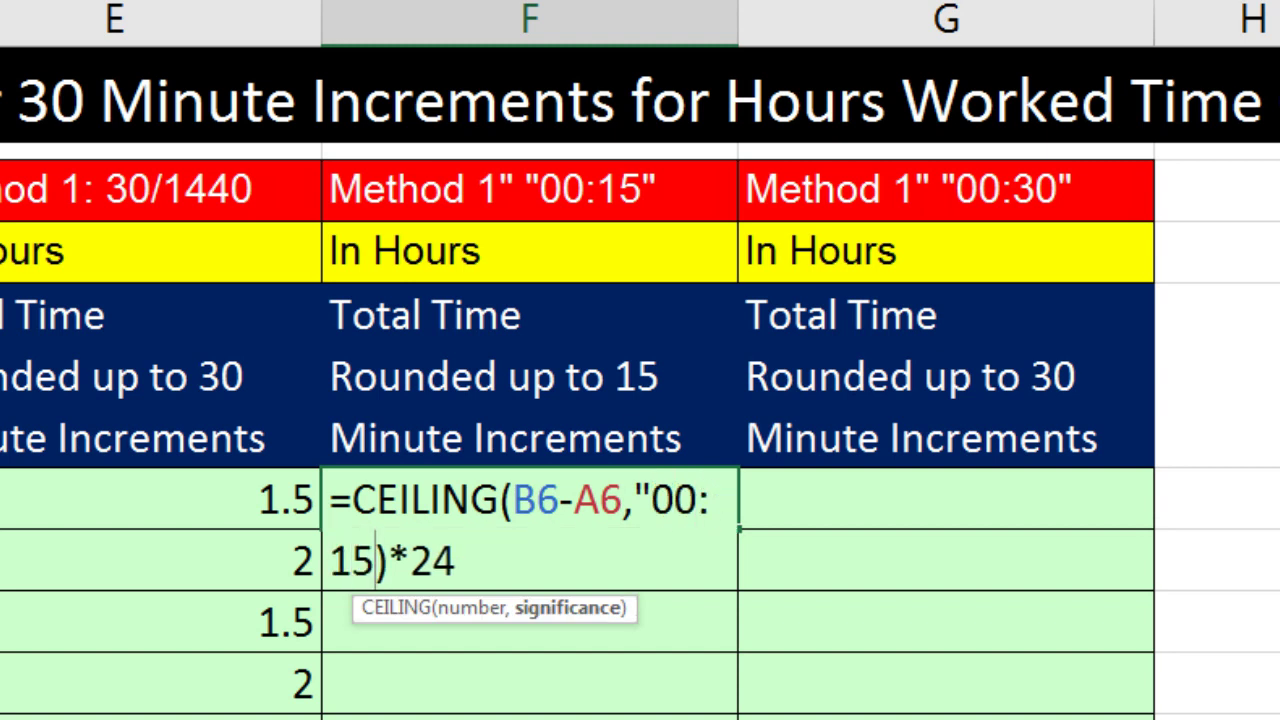
text(")
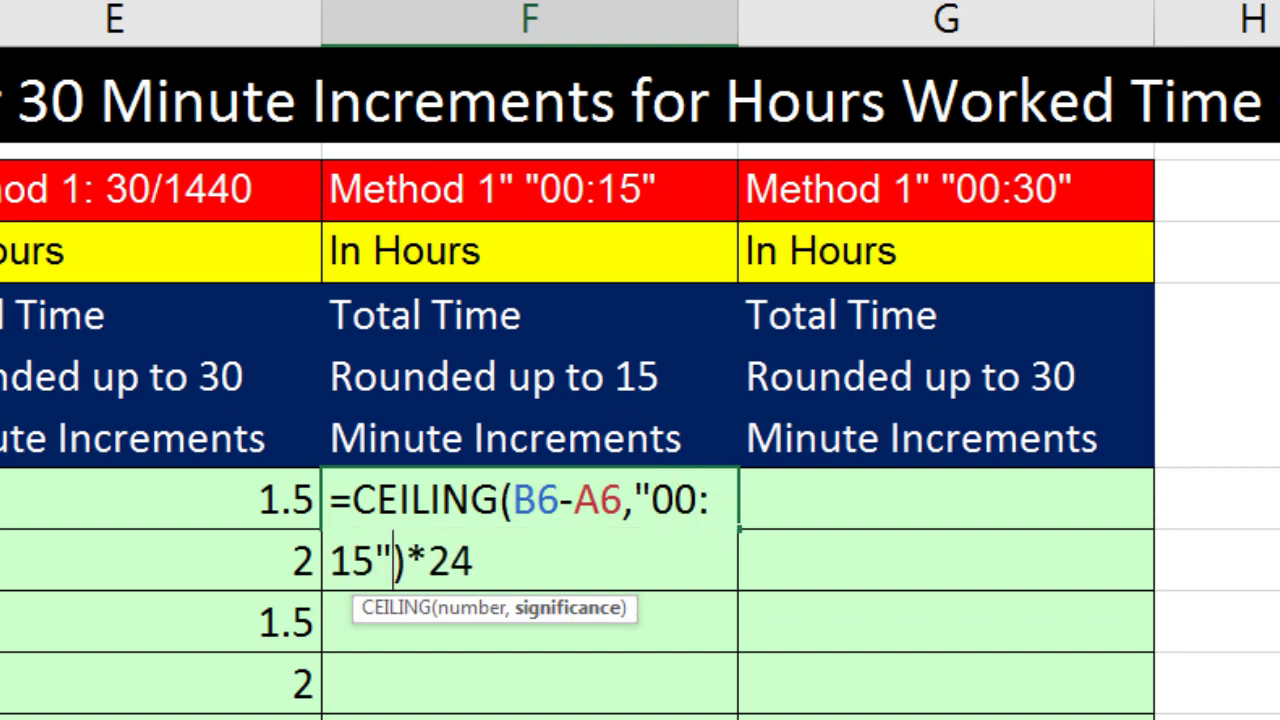
click(548, 609)
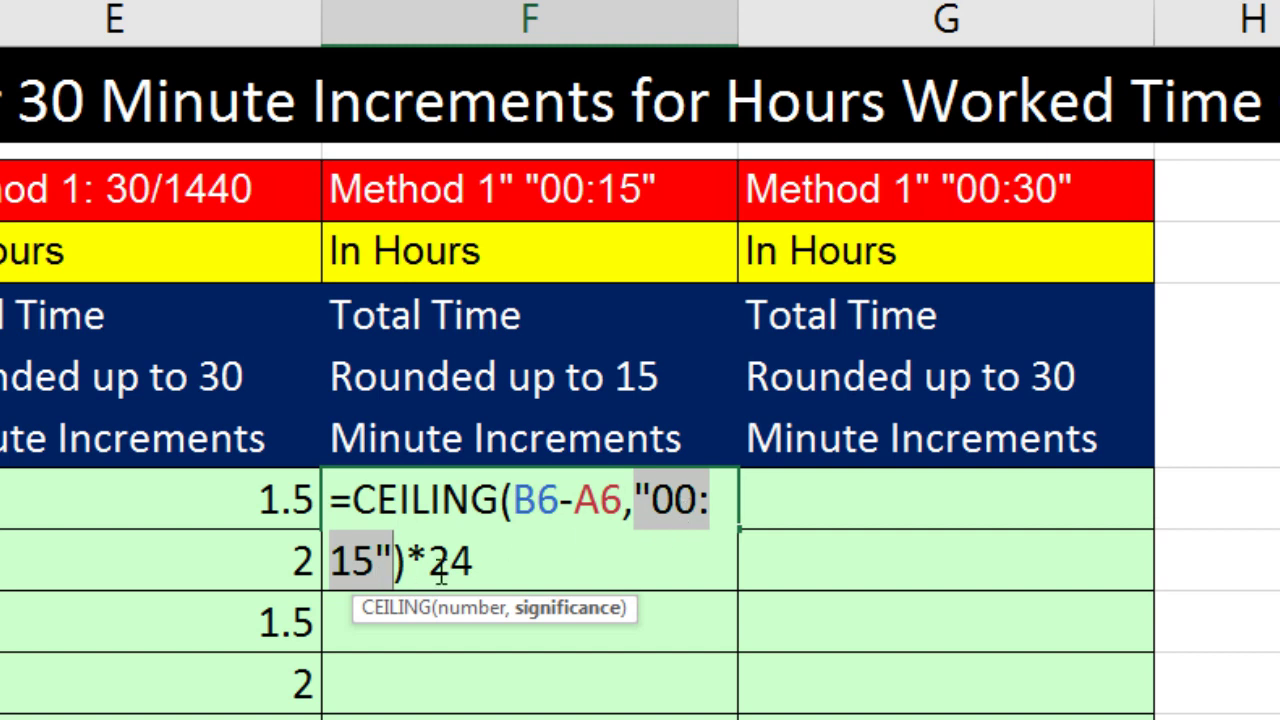
key(ctrl+Return)
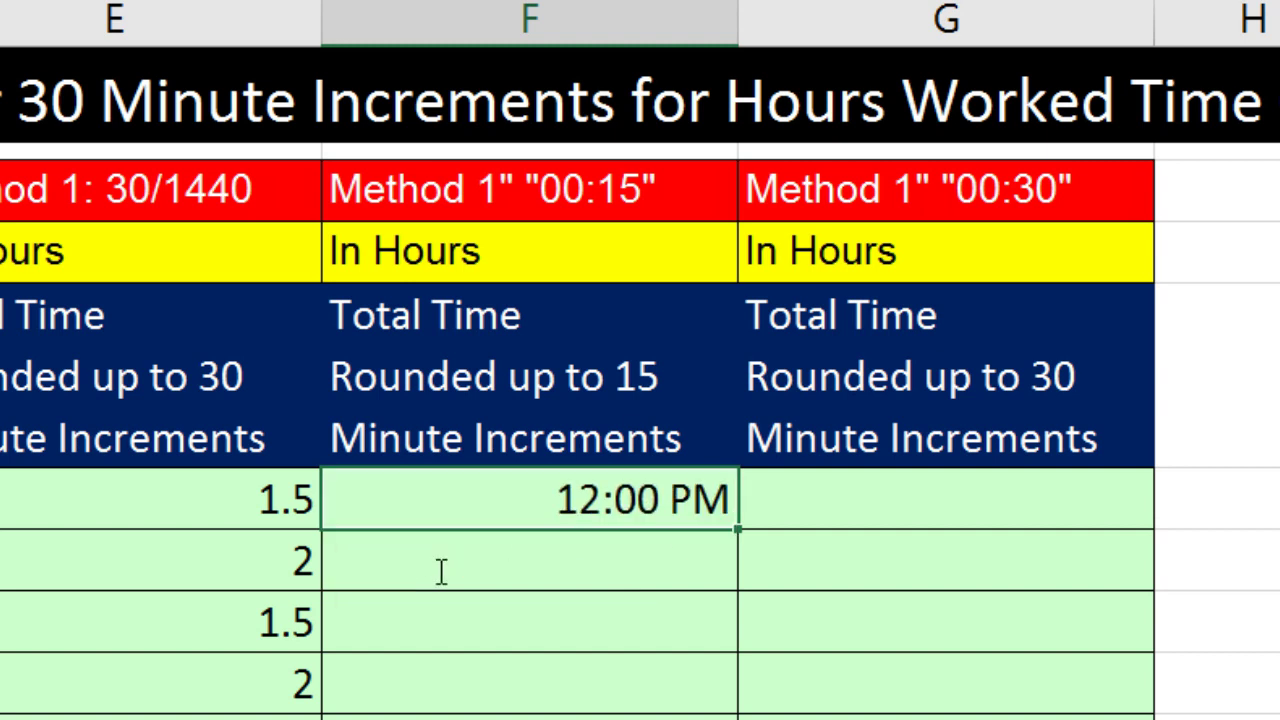
Format cell F6 as General and fill its formula down through F11
key(ctrl+shift+grave)
key(ctrl+shift+grave)
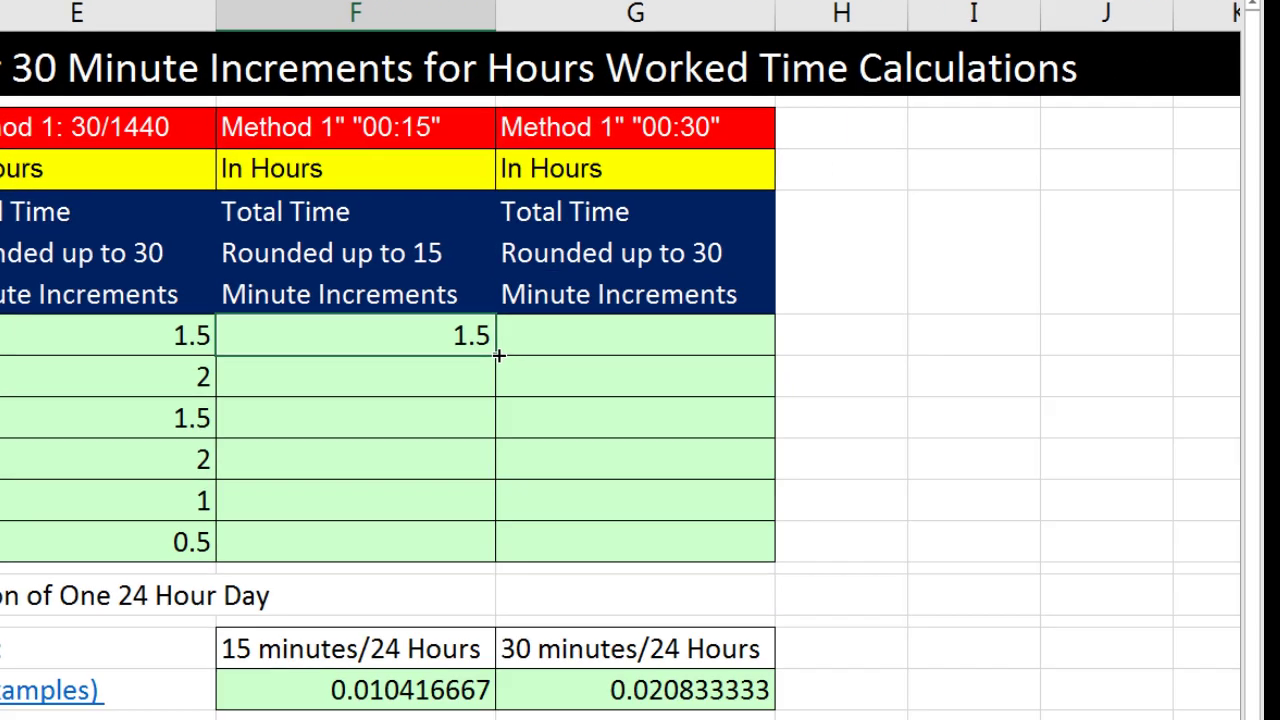
double_click(498, 355)
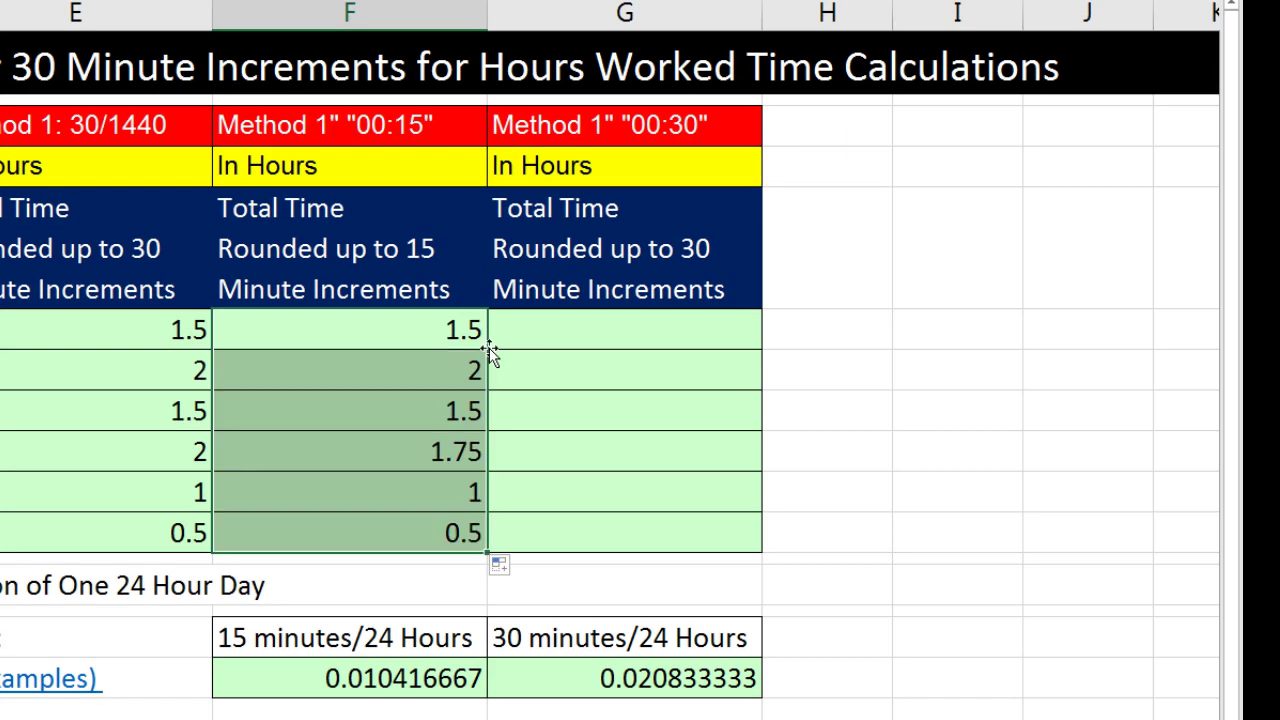
Paste the copied CEILING formula text into G6 and replace its 15/1440 increment with "00:30", giving =CEILING(B6-A6,"00:30")*24
click(569, 334)
key(F2)
key(ctrl+v)
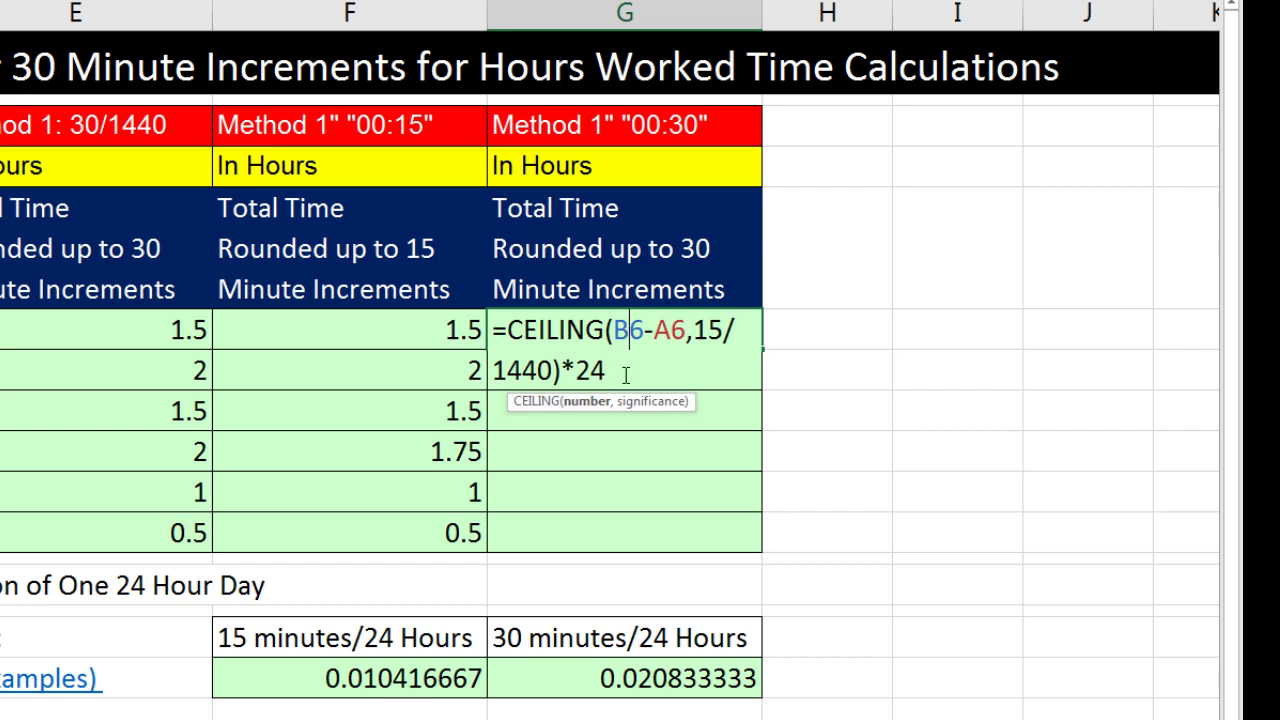
click(655, 401)
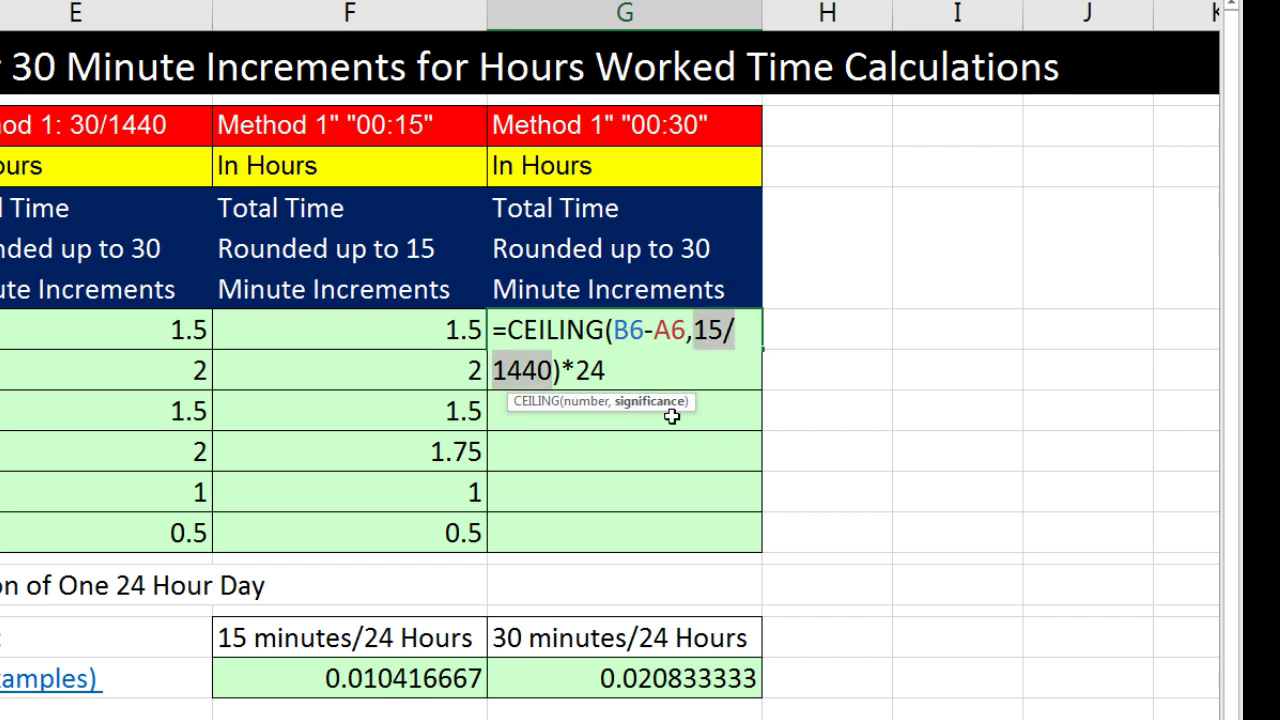
text("00:30")
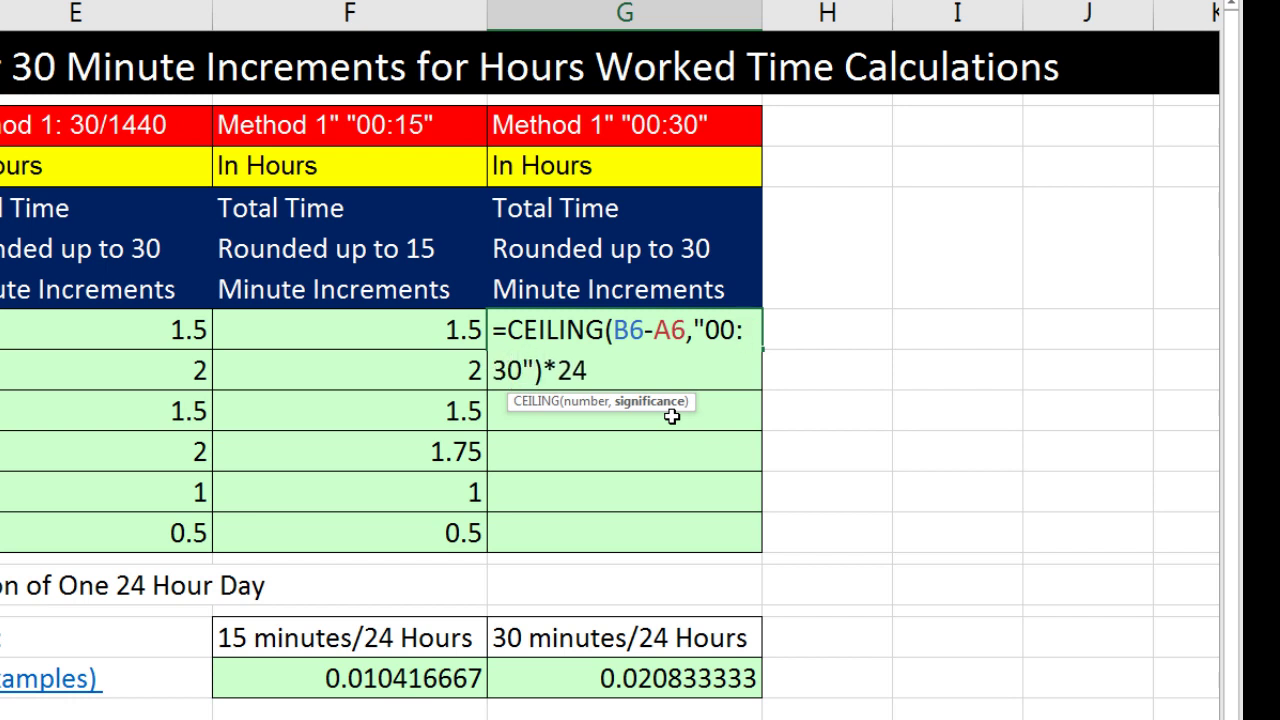
key(ctrl+Return)
Format cell G6 as General and fill its formula down through G11
key(ctrl+shift+grave)
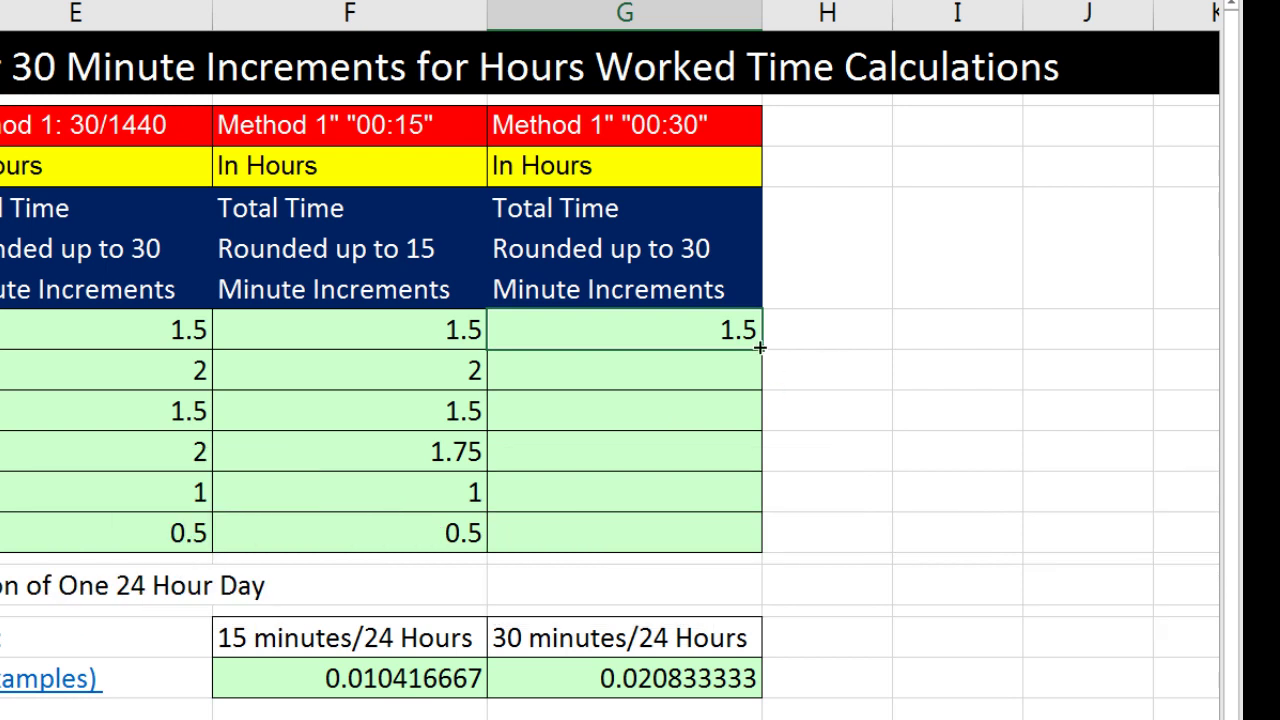
double_click(760, 348)
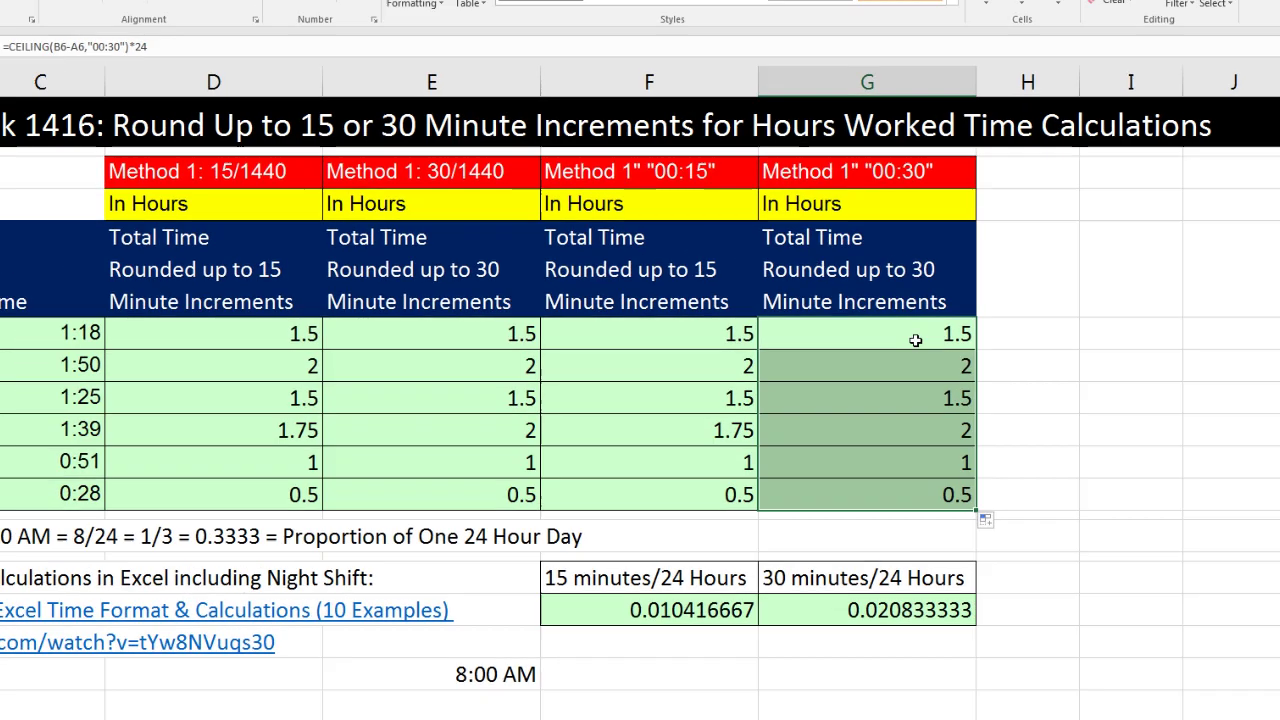
Check the cell references in the last formulas of the "00:30" and "00:15" columns, G11 and F11
click(633, 534)
key(F2)
key(Escape)
key(Left)
key(F2)
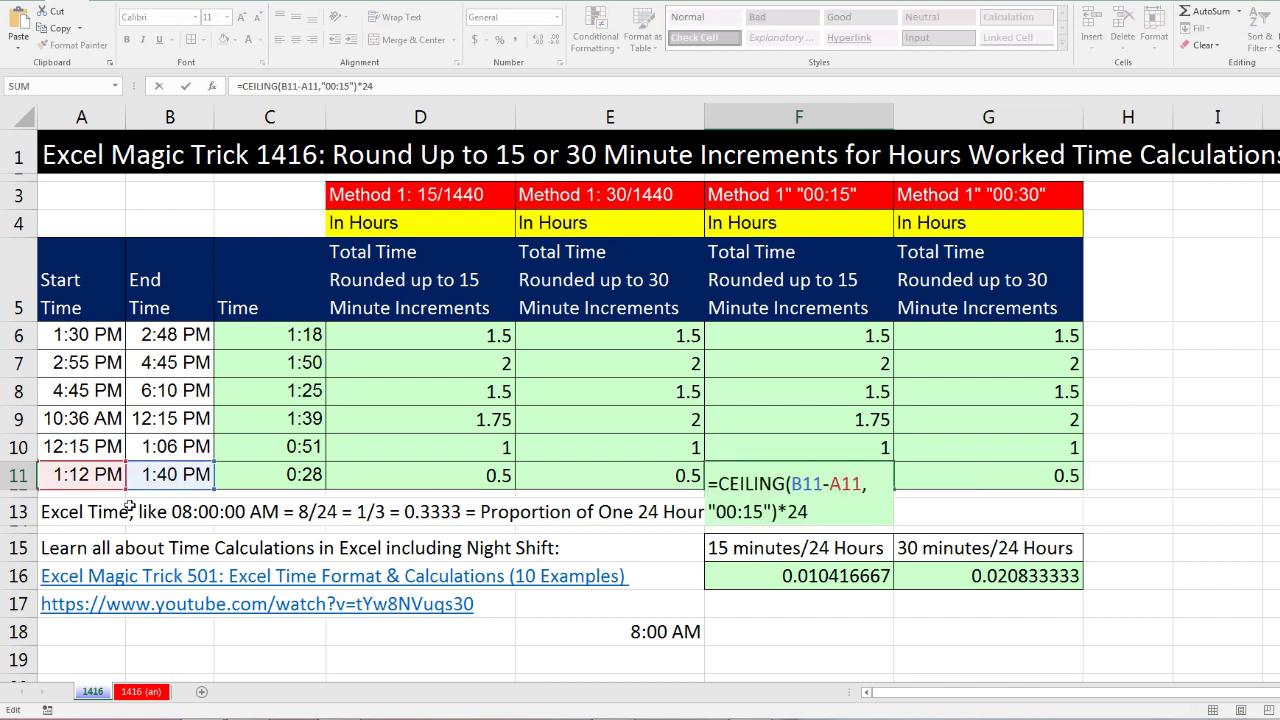
key(Escape)
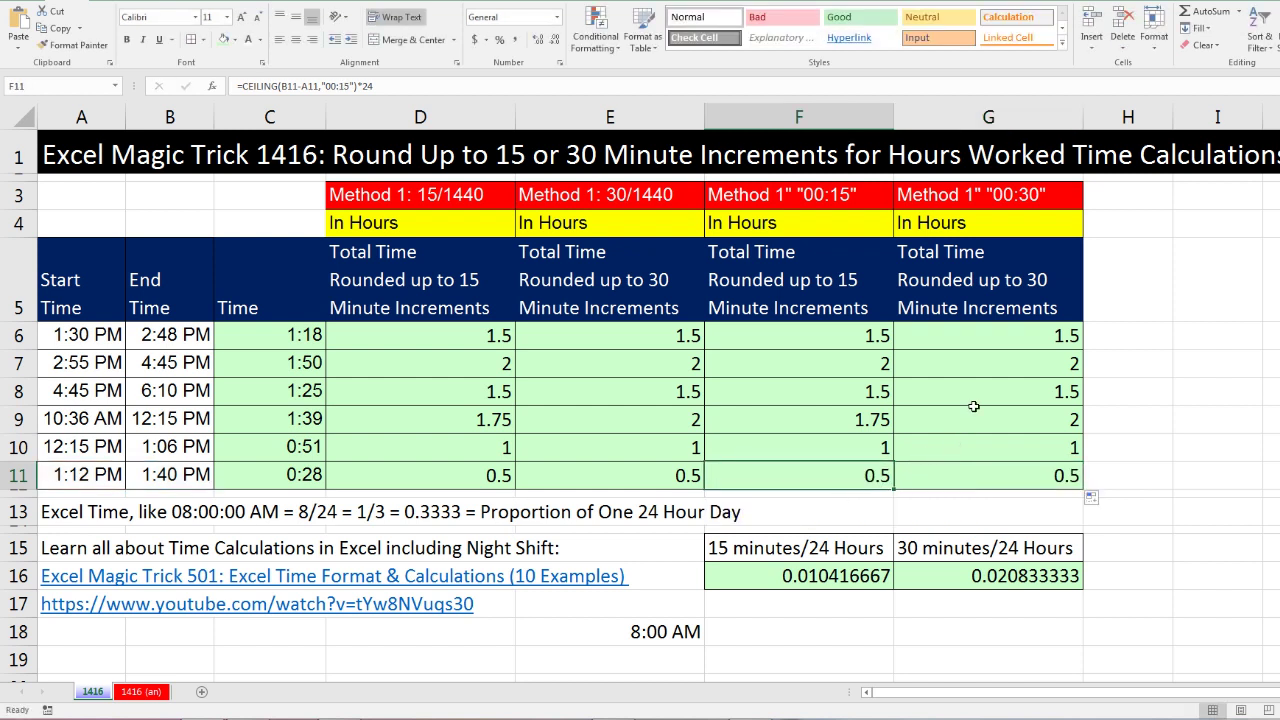
Compare the way the increment is written in the E6 and F6 CEILING formulas
double_click(677, 336)
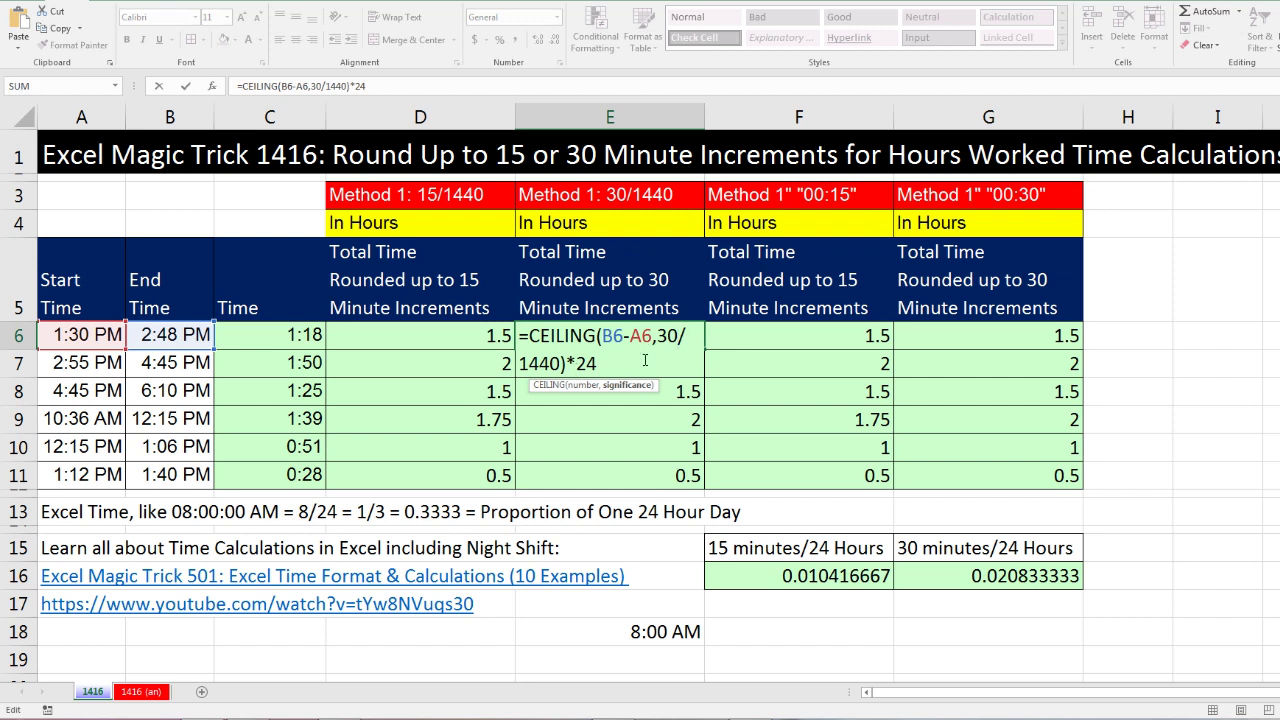
key(Escape)
click(845, 341)
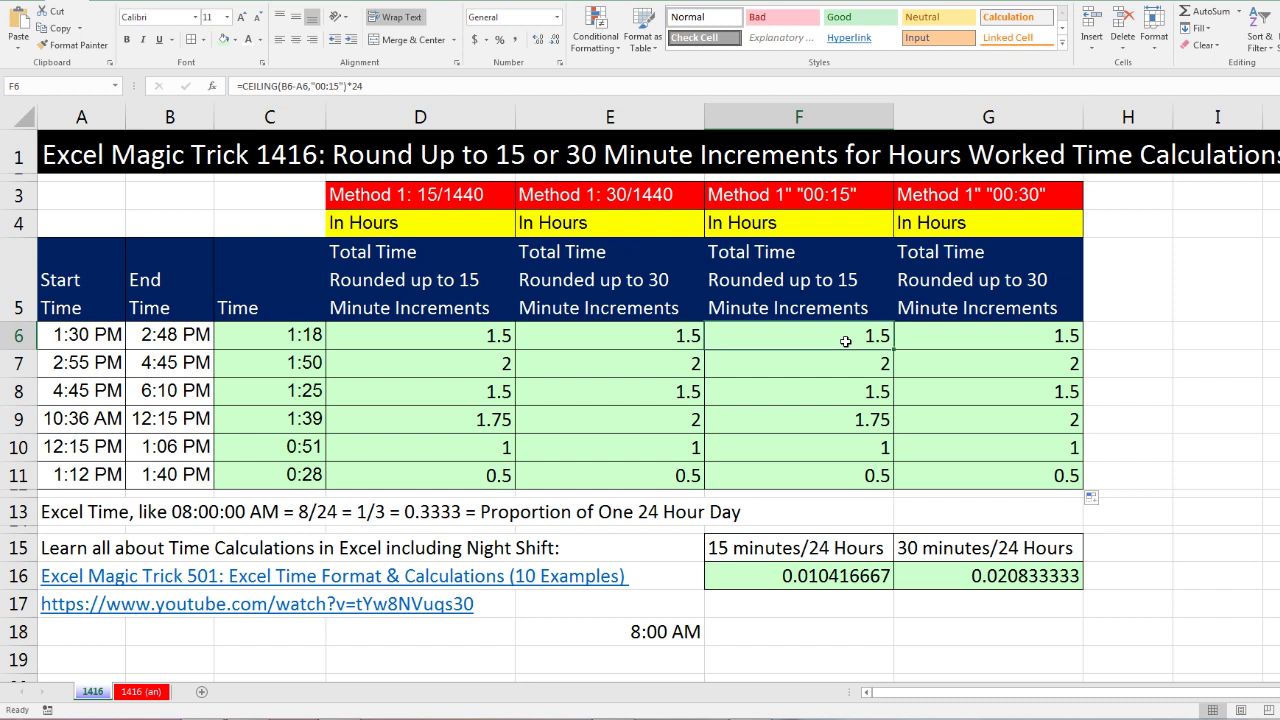
key(F2)
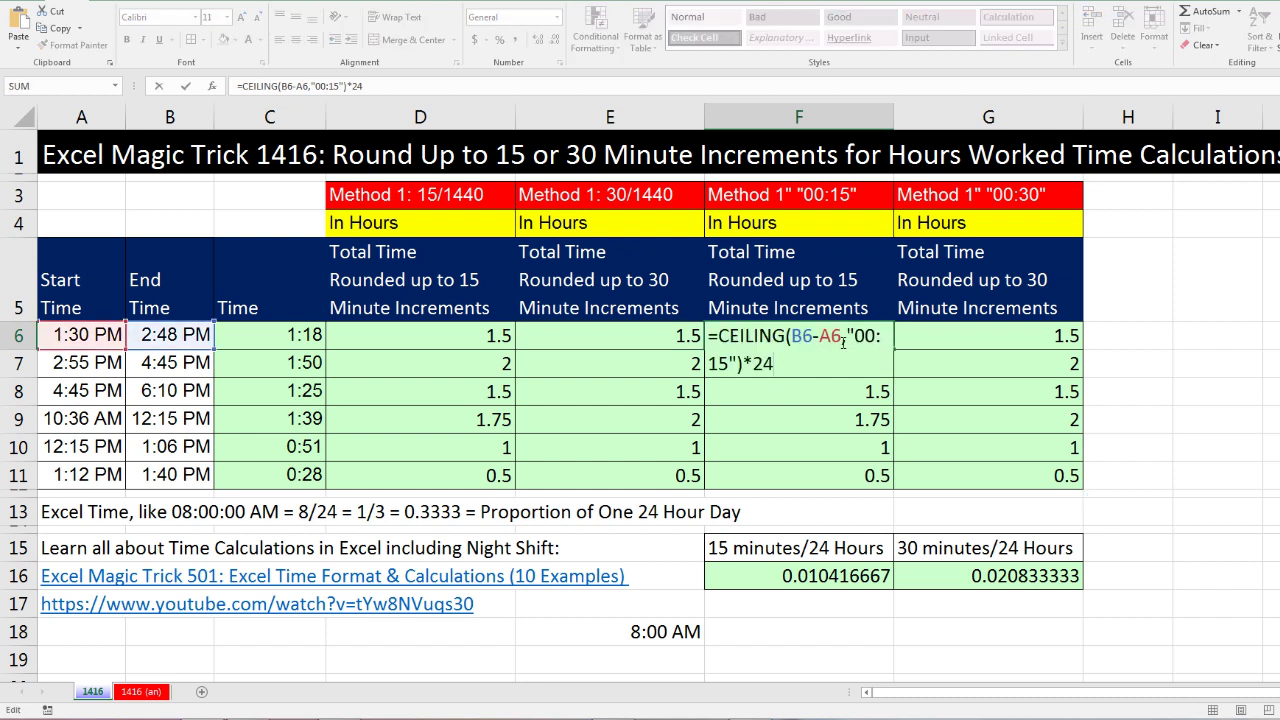